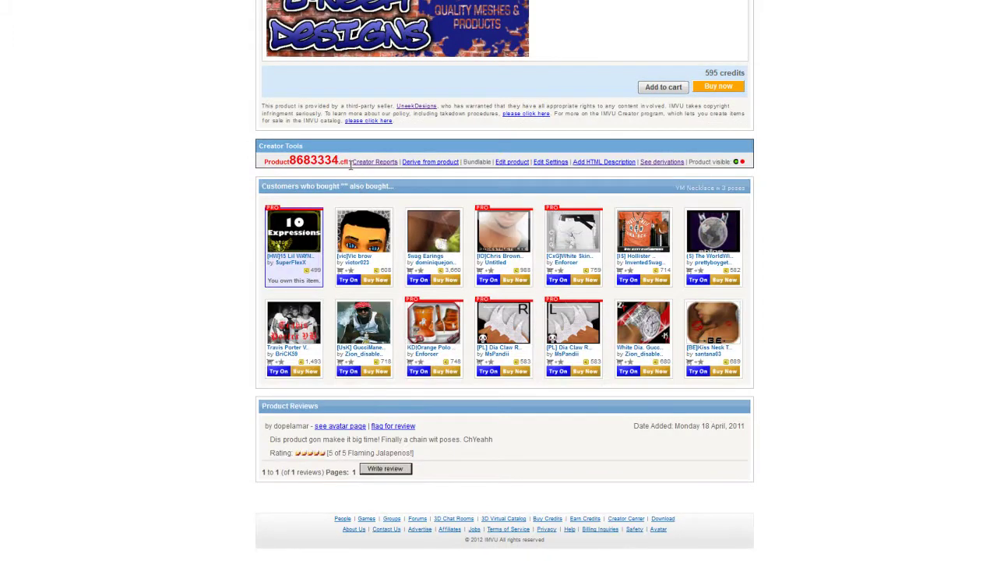
scroll(194, 336, "up", 1)
- Copy product number 8683334 from Creator Tools and switch back to the IMVU client
left_click_drag(290, 216, 340, 216)
key("ctrl+c")
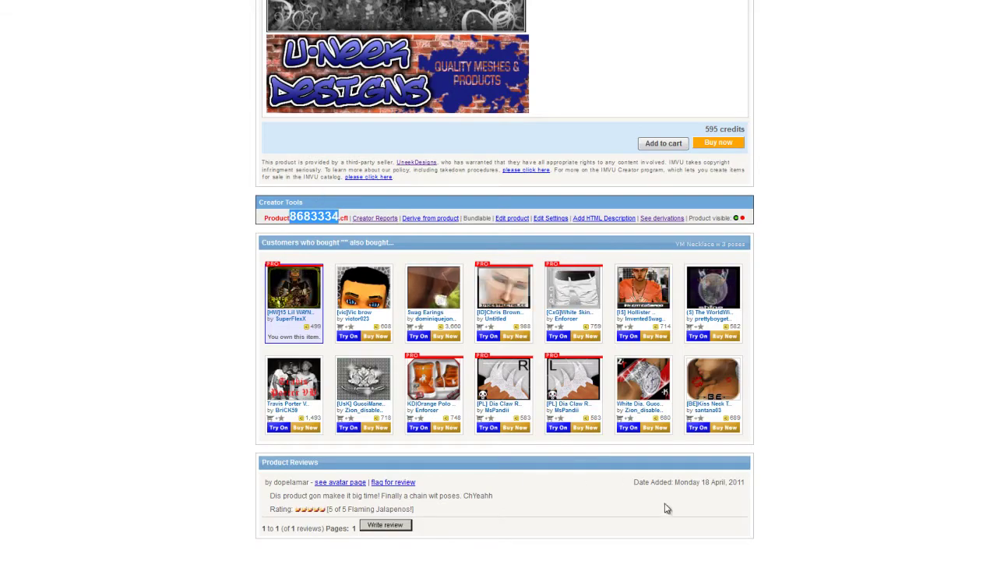
key("alt+Tab")
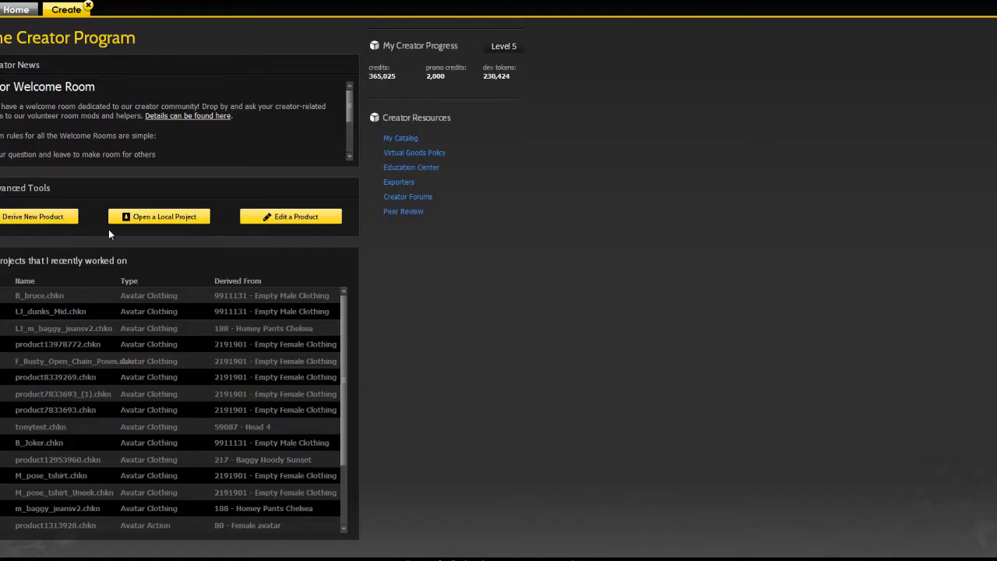
- Load product 8683334, the YM Necklace w 3 poses, through Edit a Product
left_click(17, 218)
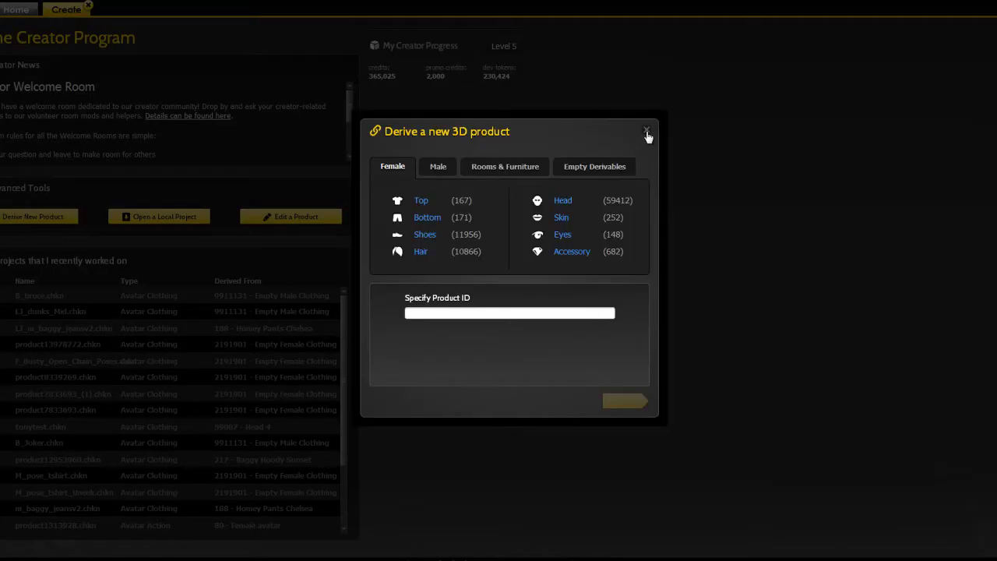
left_click(646, 132)
left_click(316, 218)
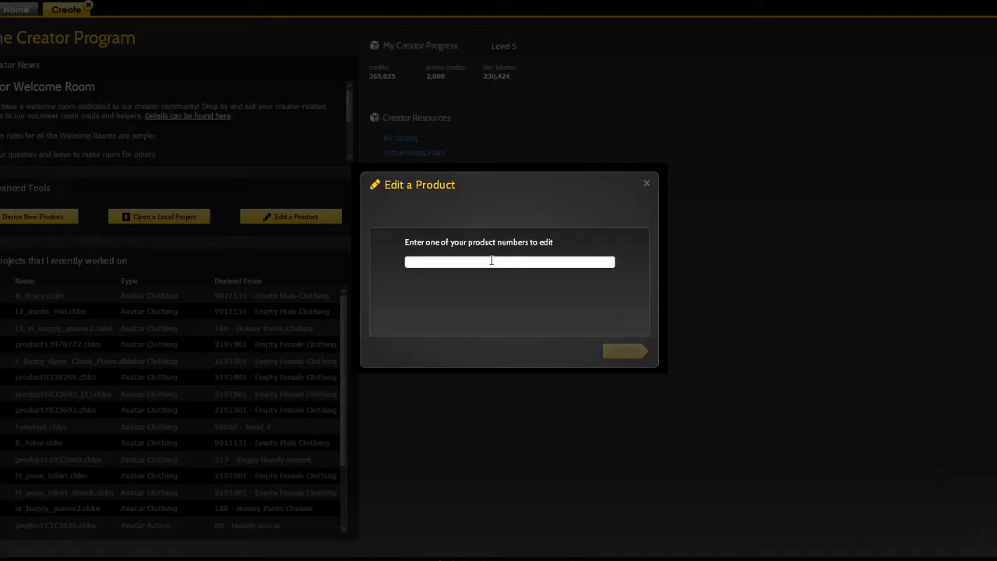
key("ctrl+v")
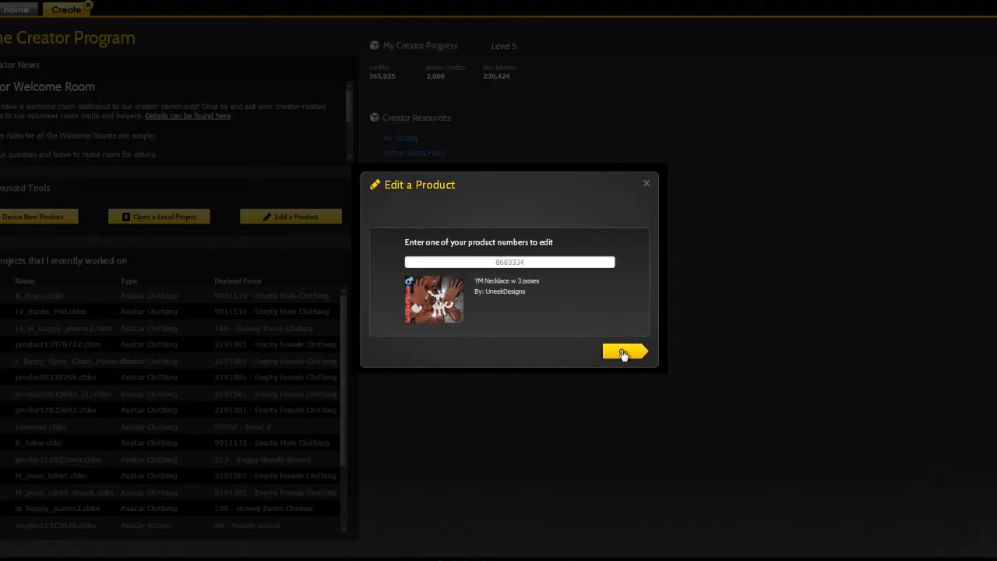
left_click(623, 353)
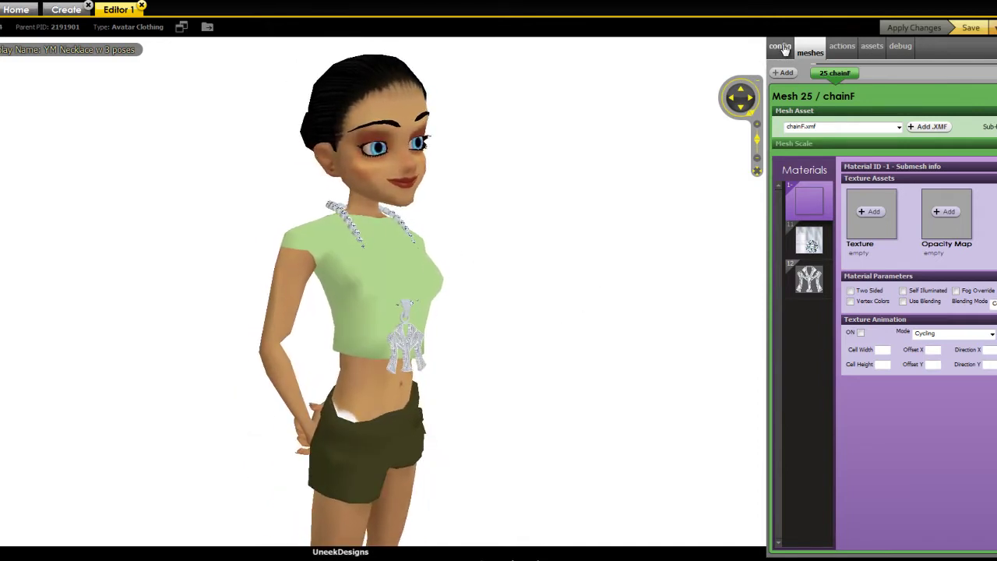
- In the config settings, change Compatible Body Pattern PID 181 to 90, apply, then enter 191
left_click(780, 46)
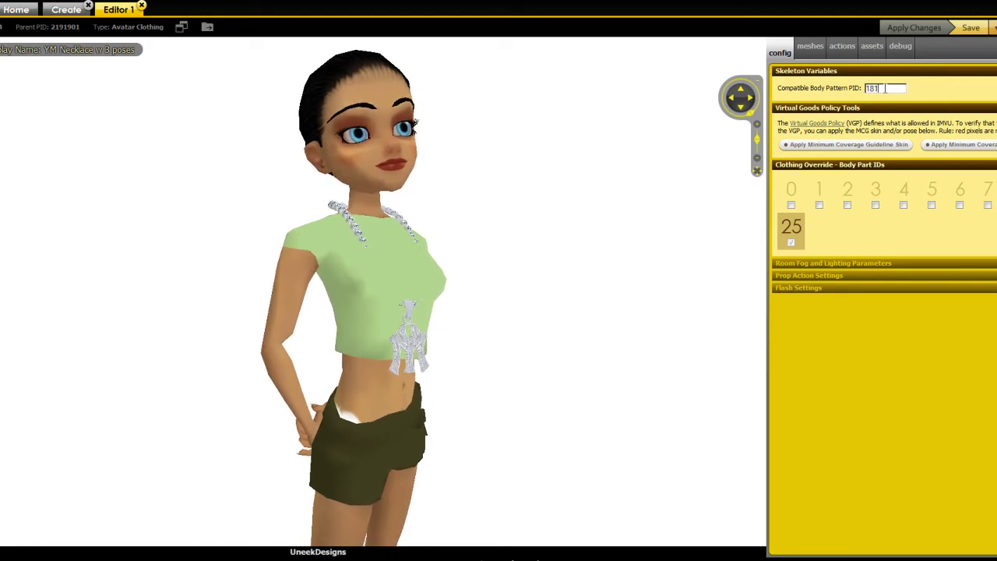
left_click(904, 25)
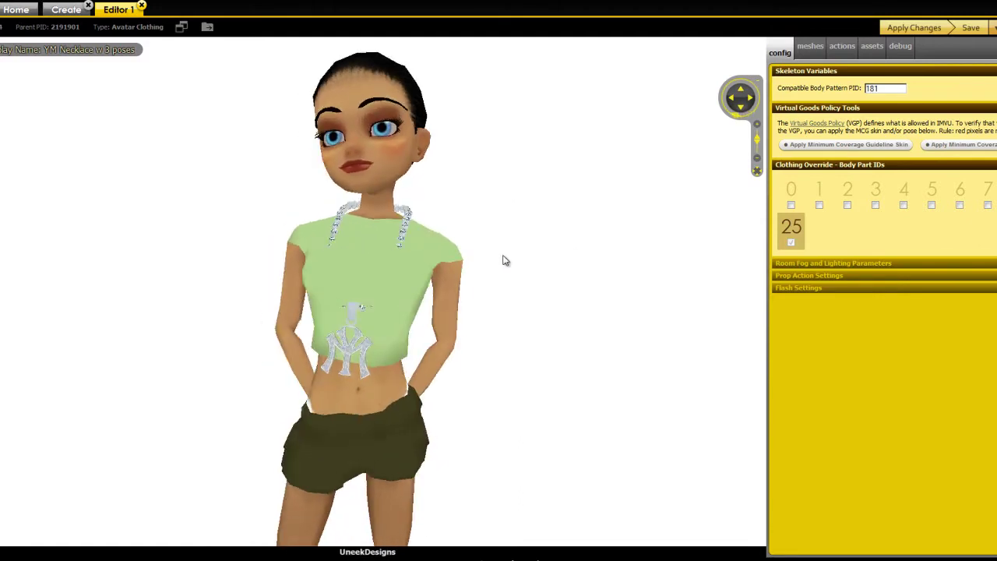
double_click(883, 88)
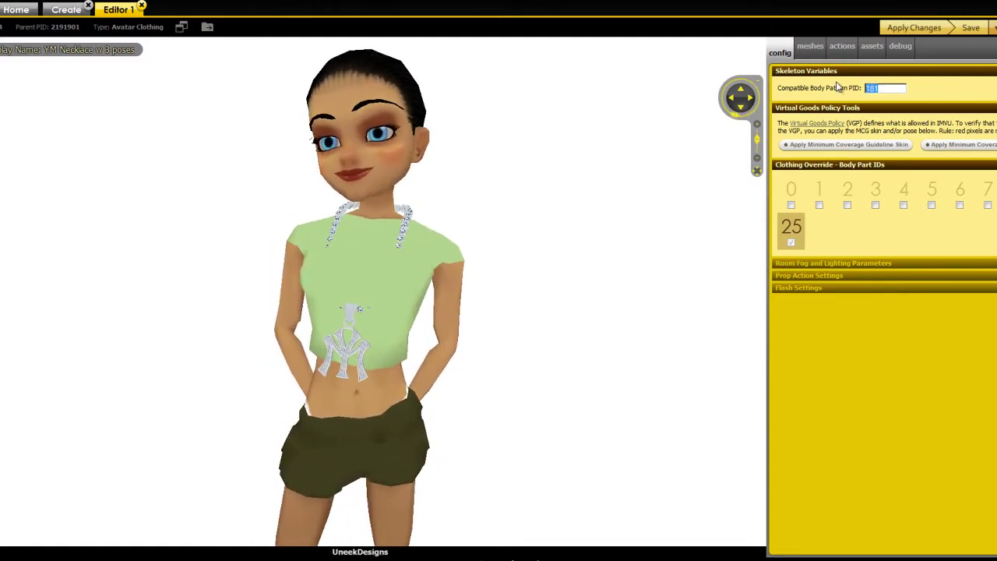
type("90")
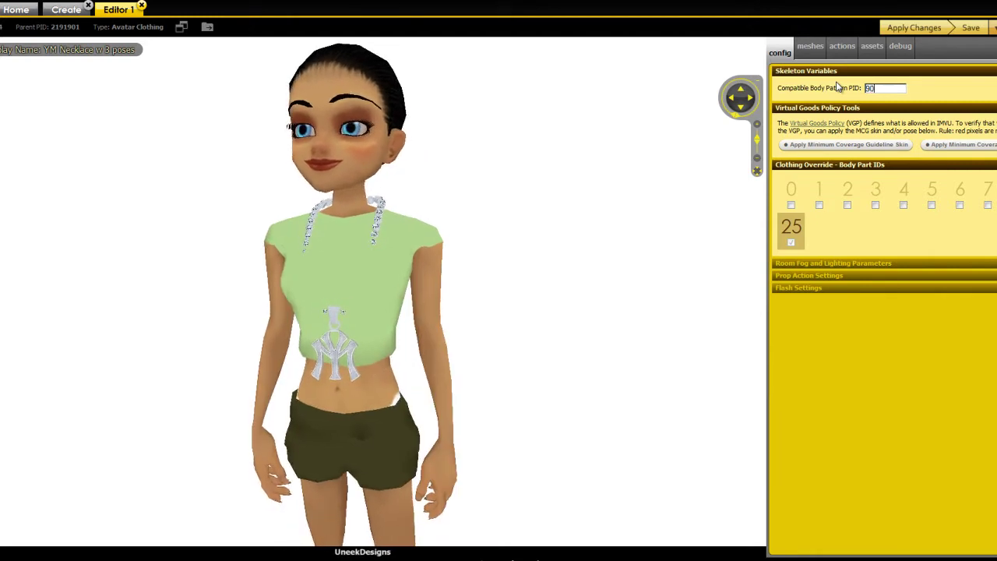
left_click(921, 31)
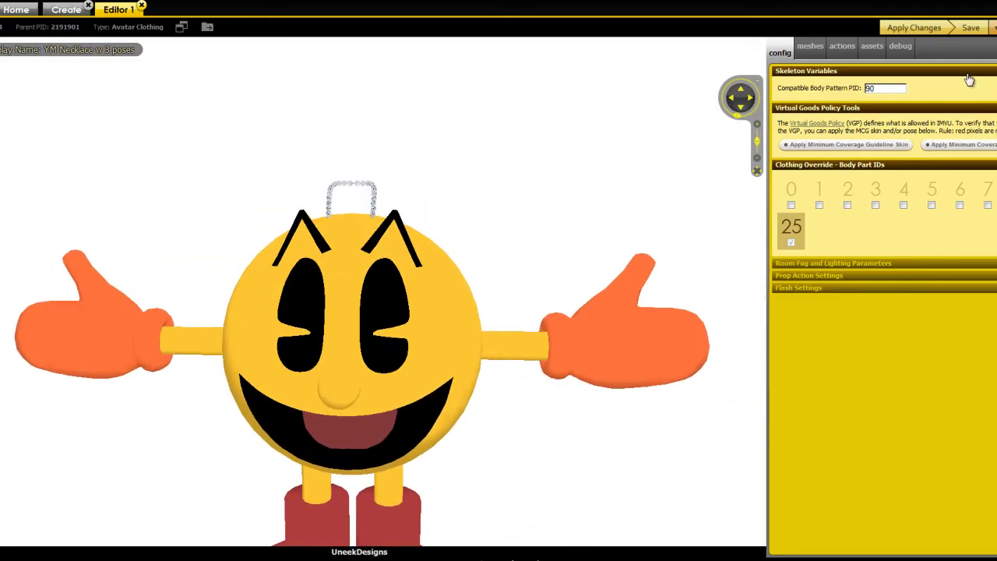
left_click_drag(903, 88, 801, 84)
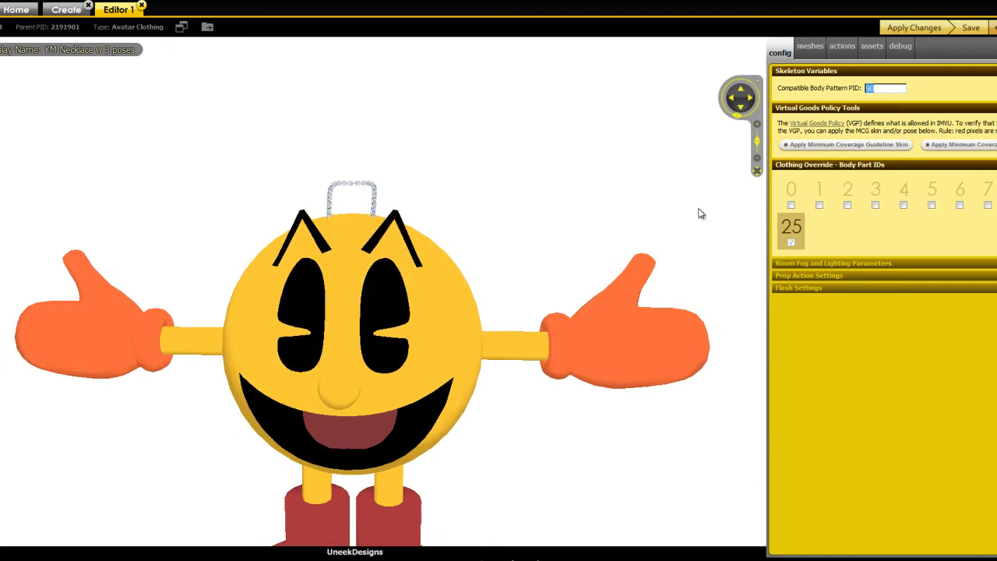
type("191")
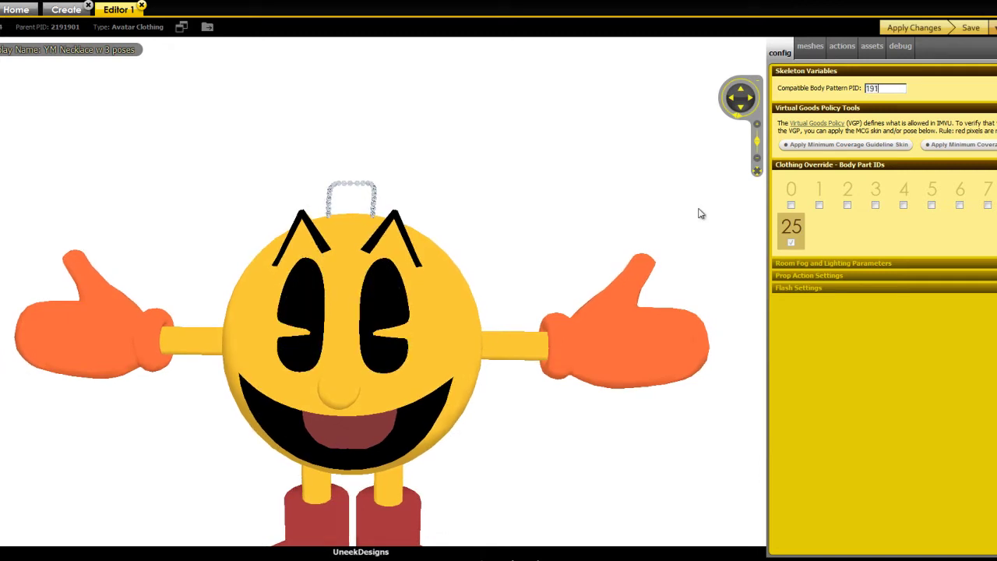
left_click(914, 27)
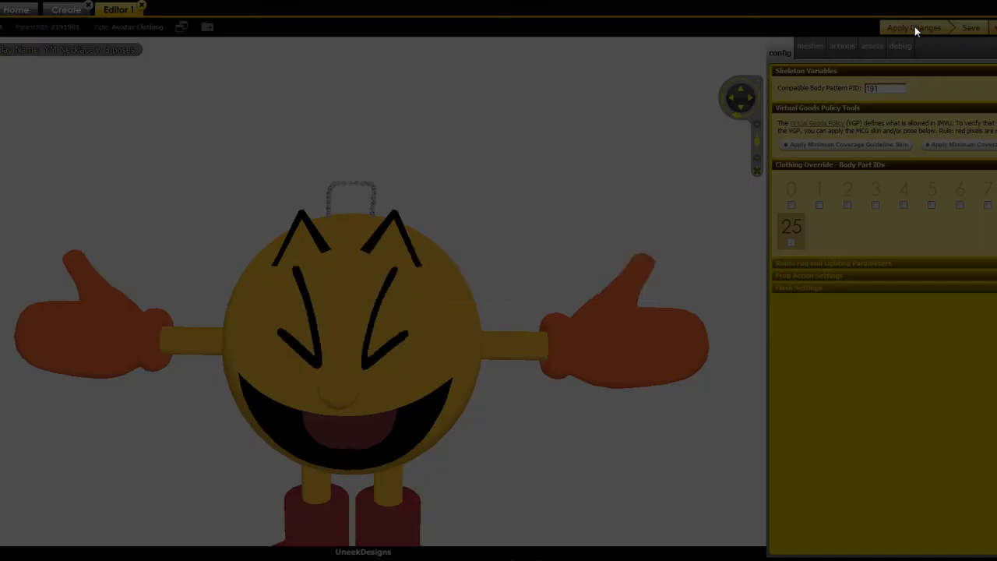
scroll(497, 226, "up", 2)
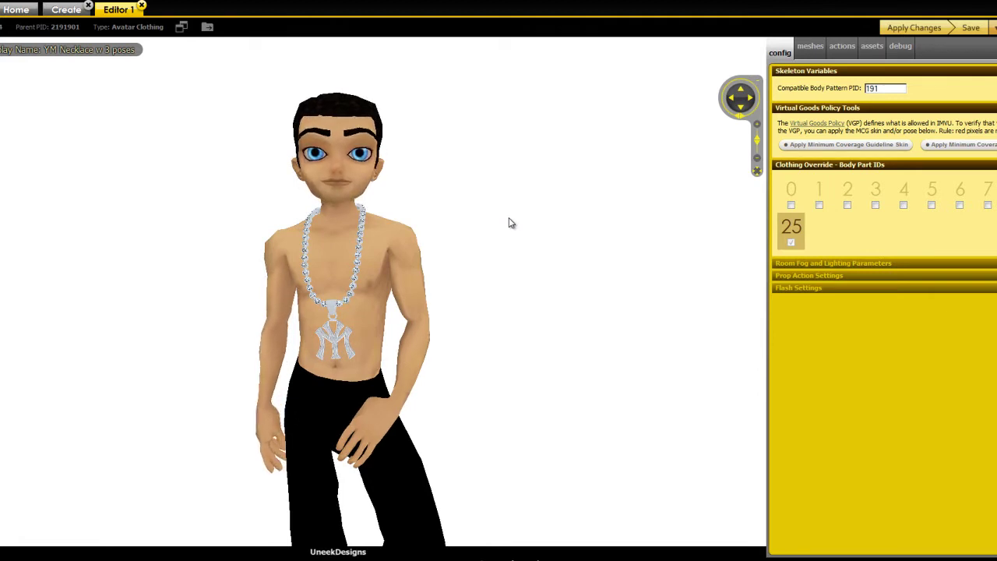
double_click(892, 88)
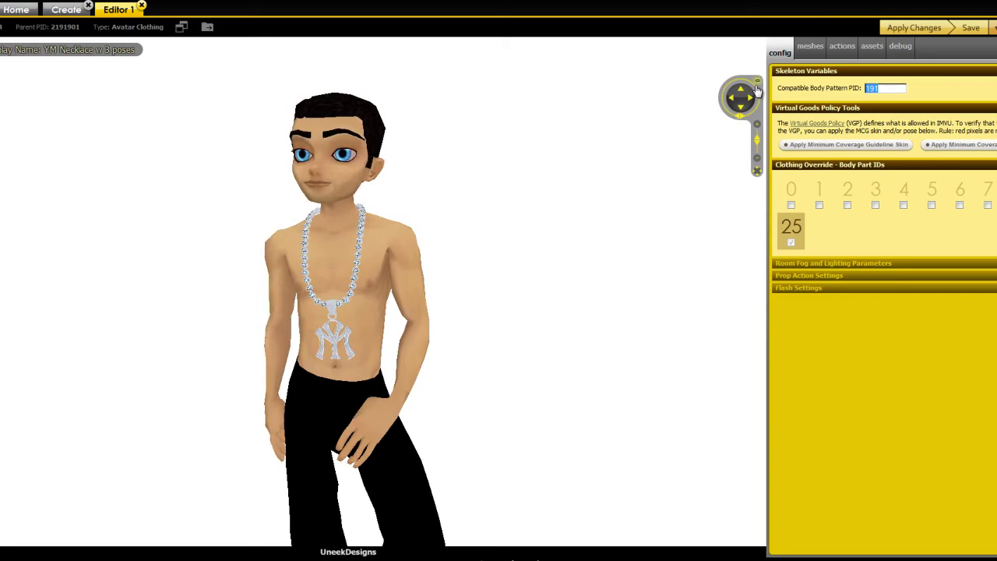
type("80")
key("Return")
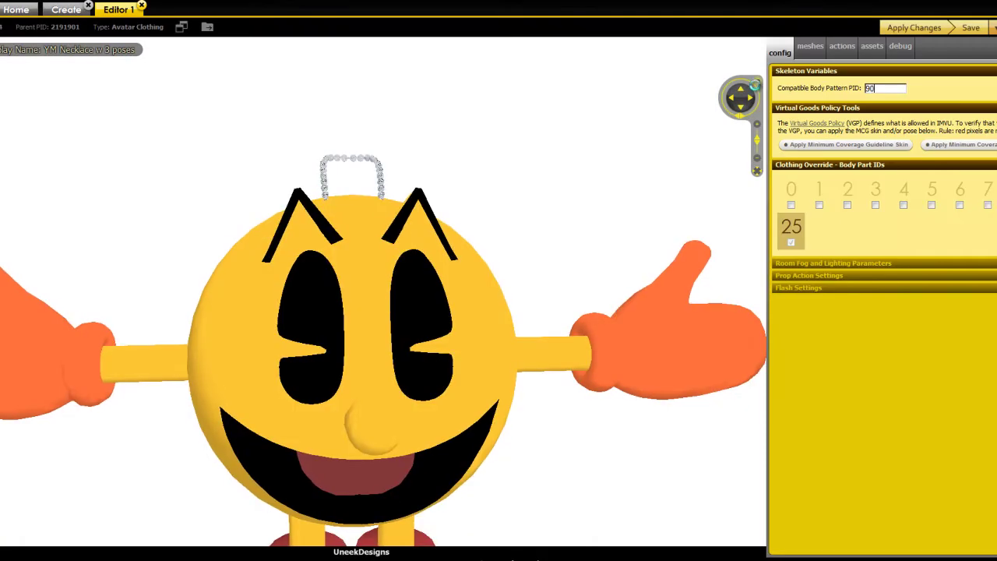
left_click_drag(895, 87, 807, 86)
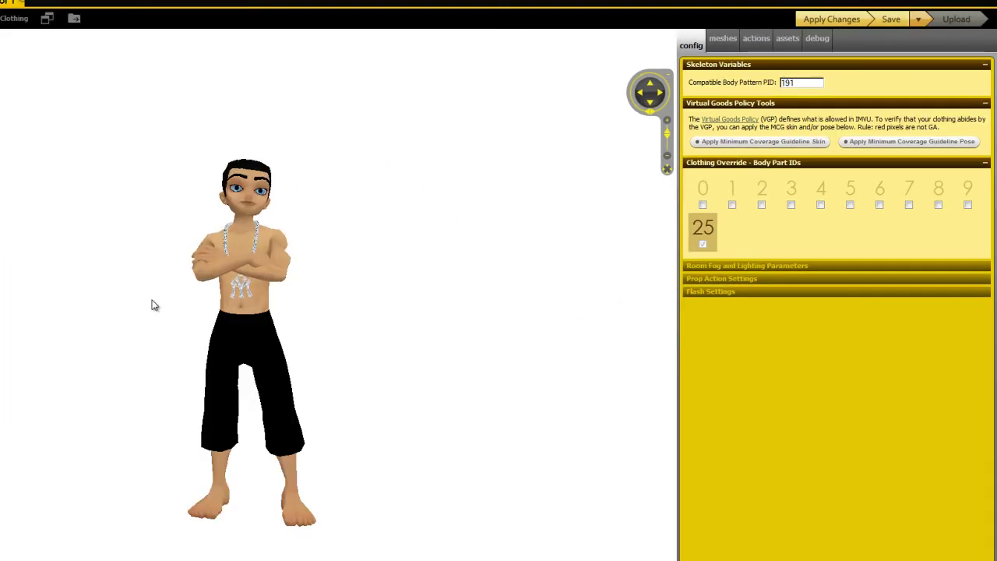
- Delete the opacity map from material 12, the YM pendant, and apply the changes
scroll(136, 308, "up", 3)
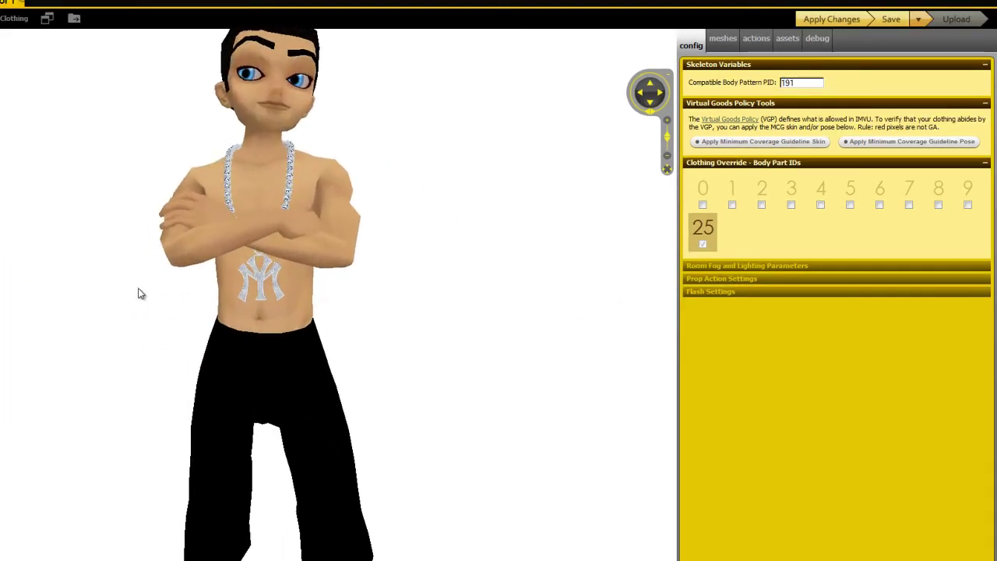
left_click(723, 43)
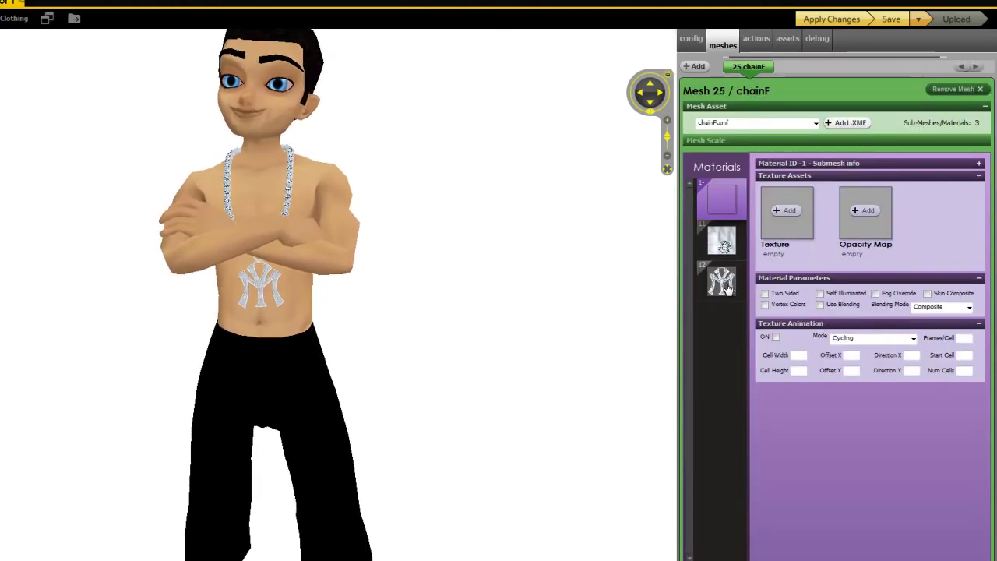
left_click(724, 284)
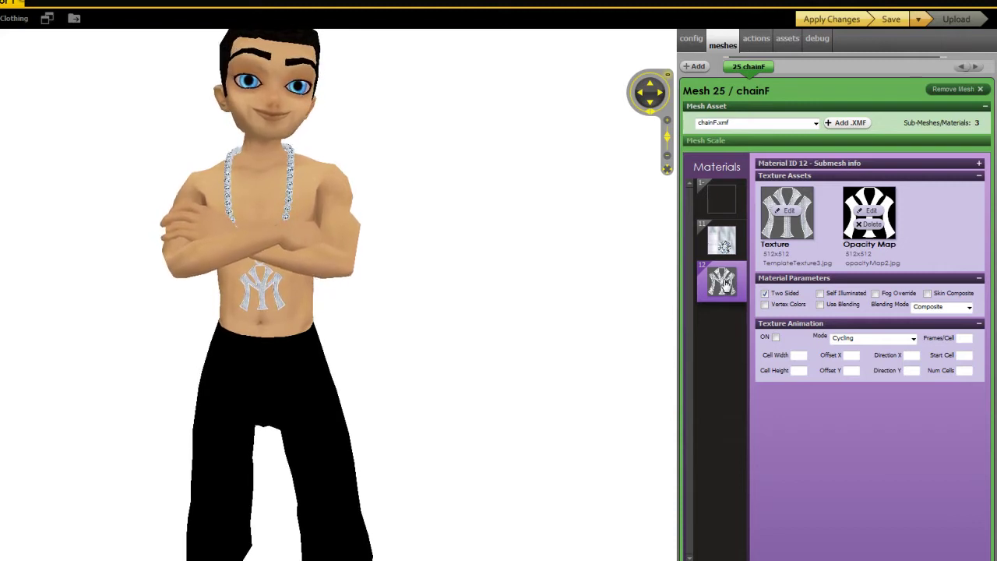
left_click(869, 223)
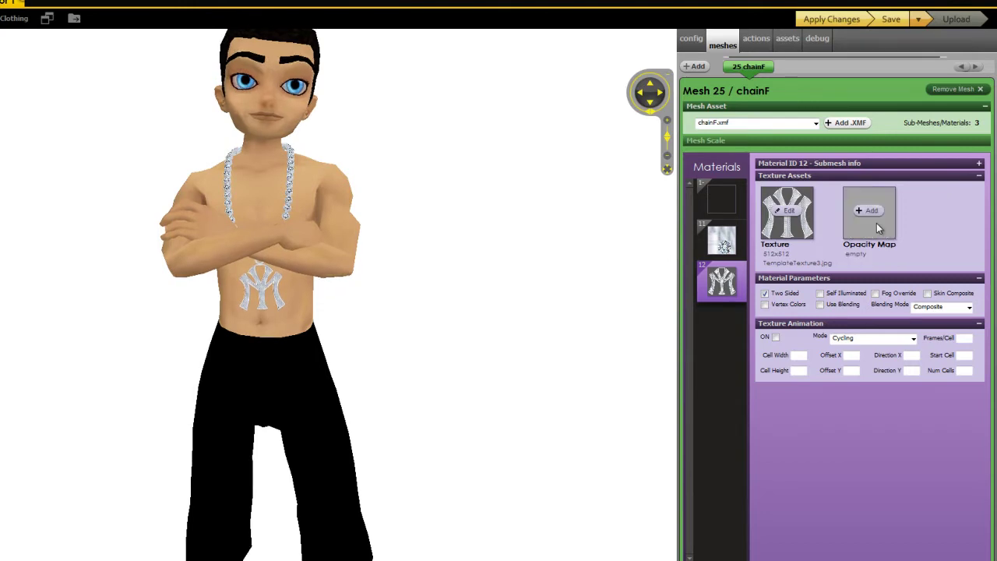
left_click(832, 21)
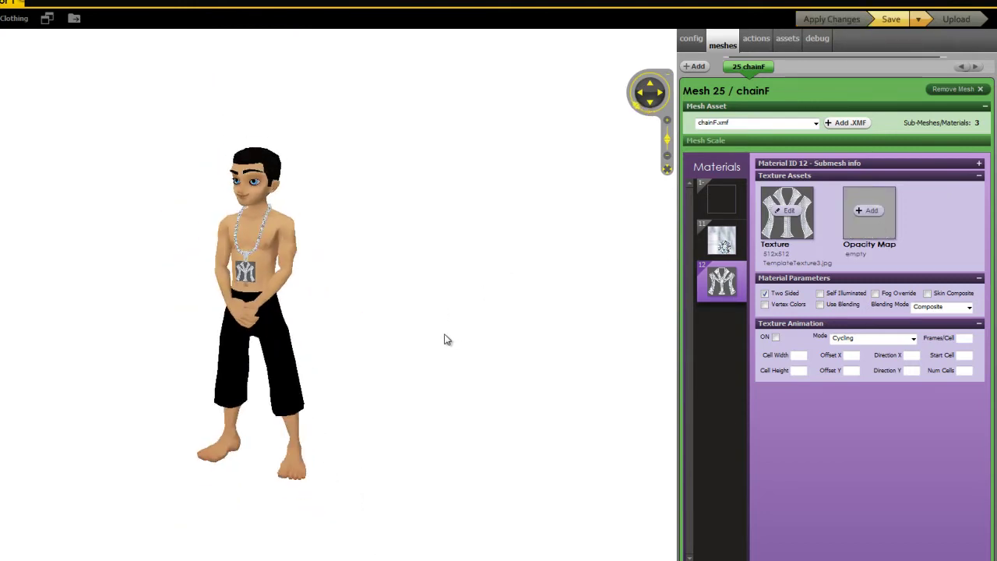
scroll(436, 325, "up", 5)
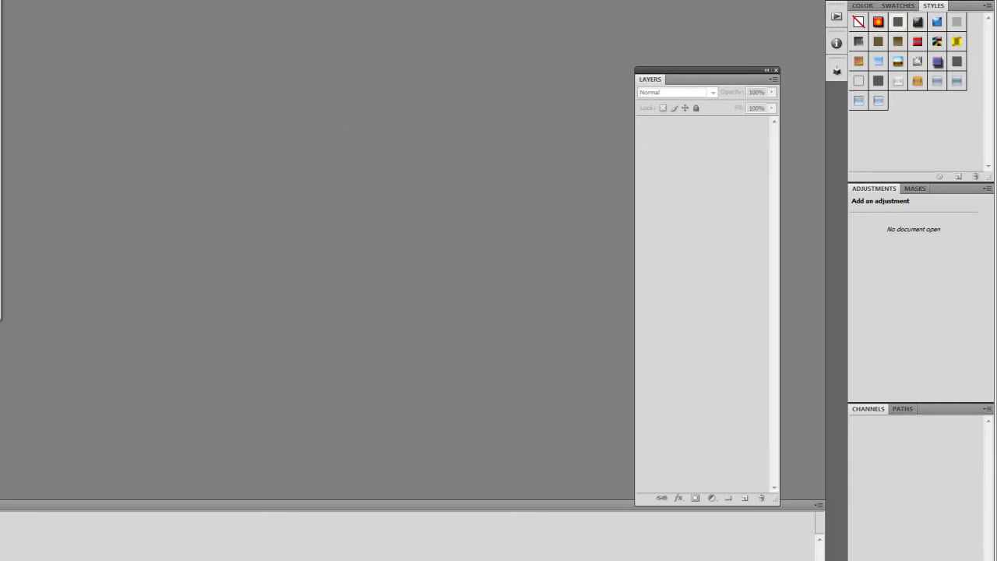
- Create a new 512 × 512 pixel document, Untitled-2
key("ctrl+n")
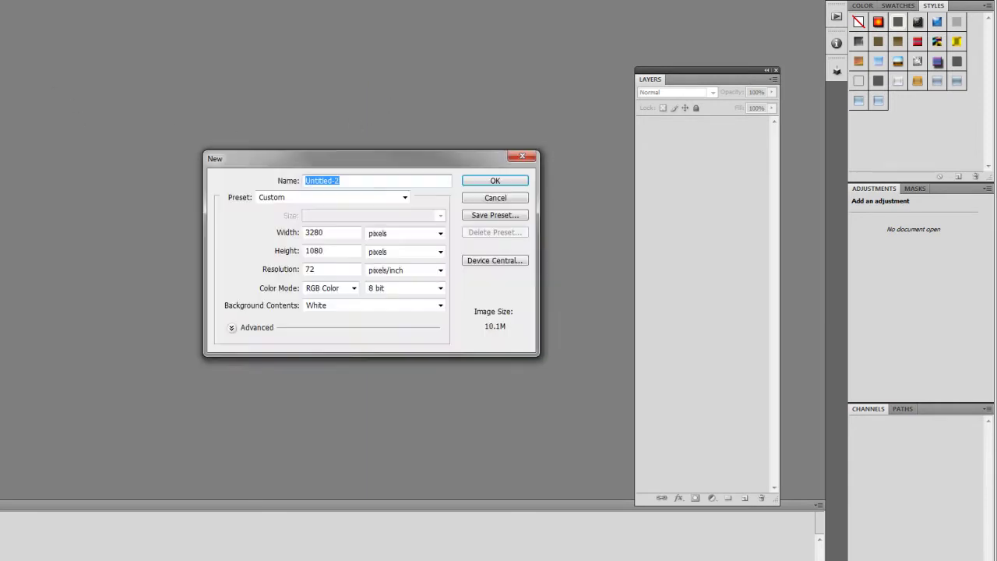
left_click(343, 232)
type("512")
left_click_drag(325, 250, 234, 252)
type("512")
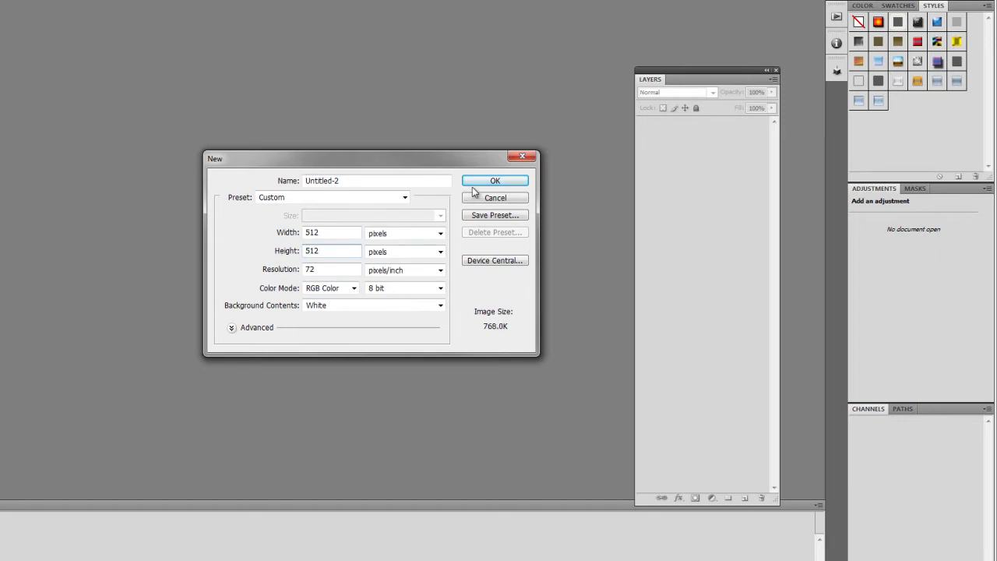
left_click(472, 186)
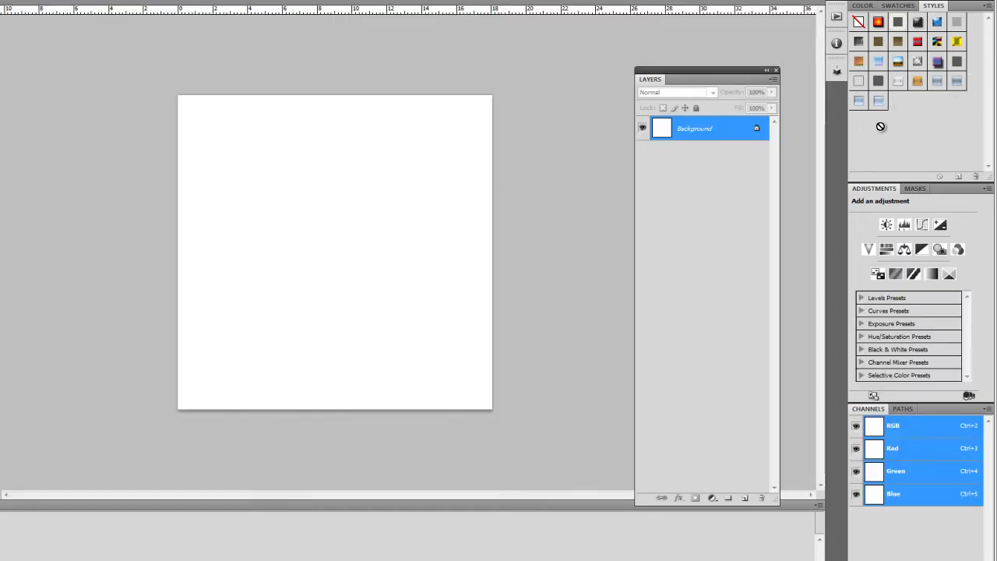
- Convert the Background to Layer 0 and apply a blue metallic gradient preset style
double_click(679, 138)
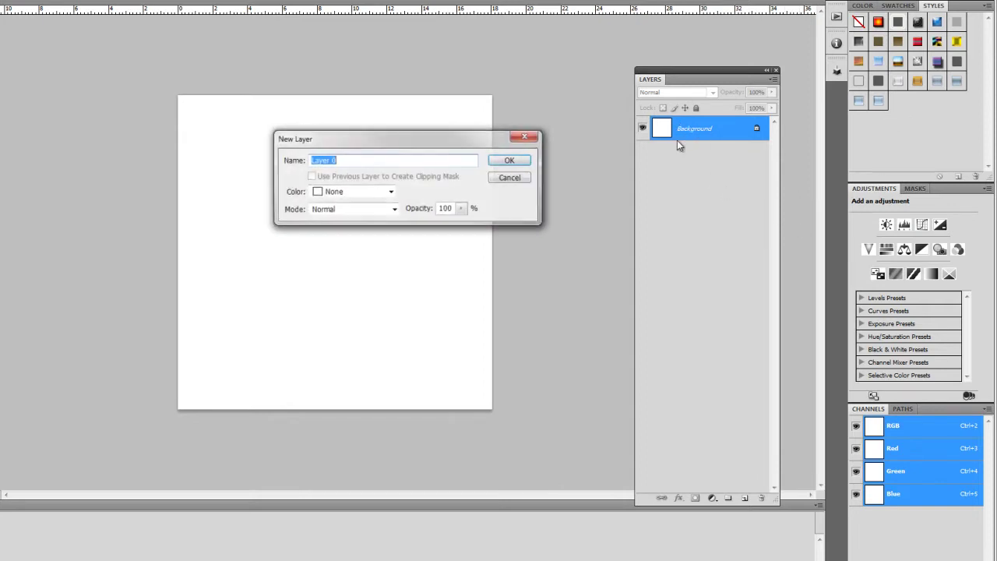
left_click(509, 161)
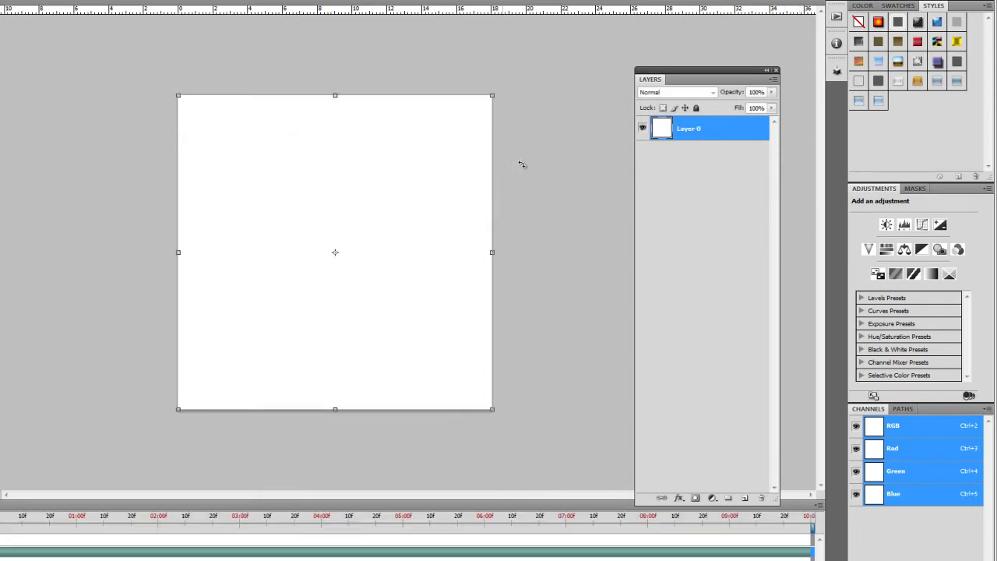
left_click(878, 102)
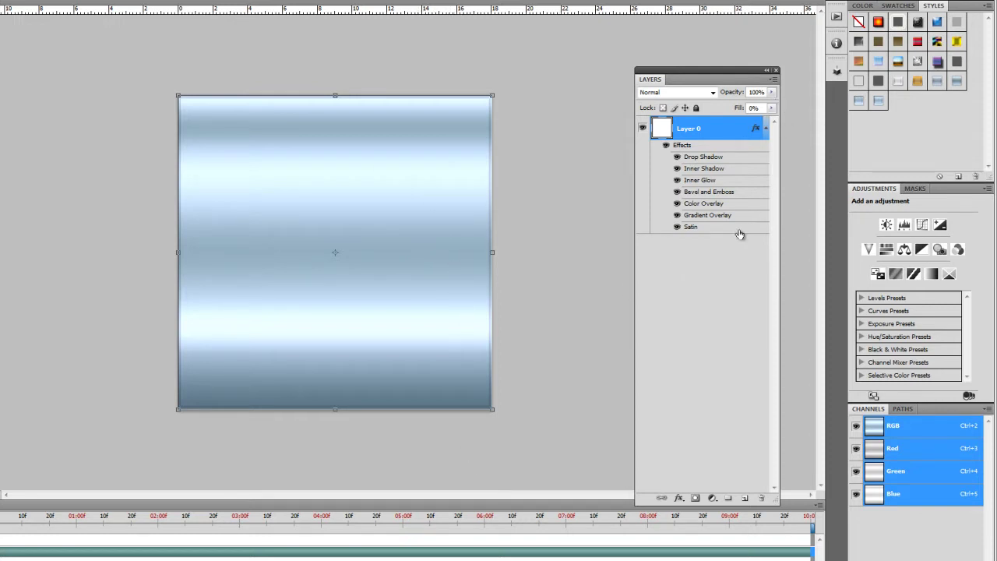
- Add Layer 1, hide the gradient on Layer 0, and pick pure black as the foreground colour
left_click(745, 499)
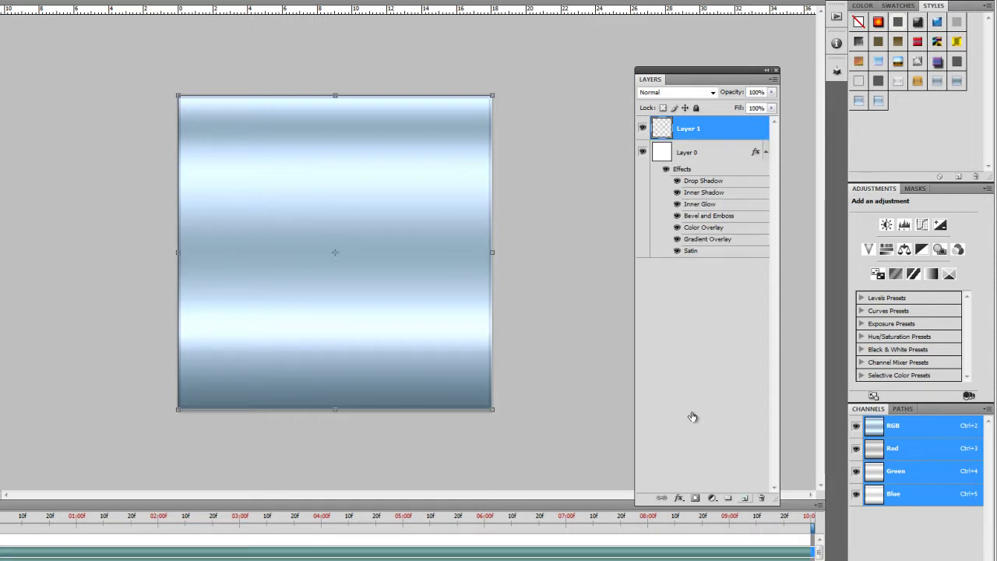
left_click(642, 153)
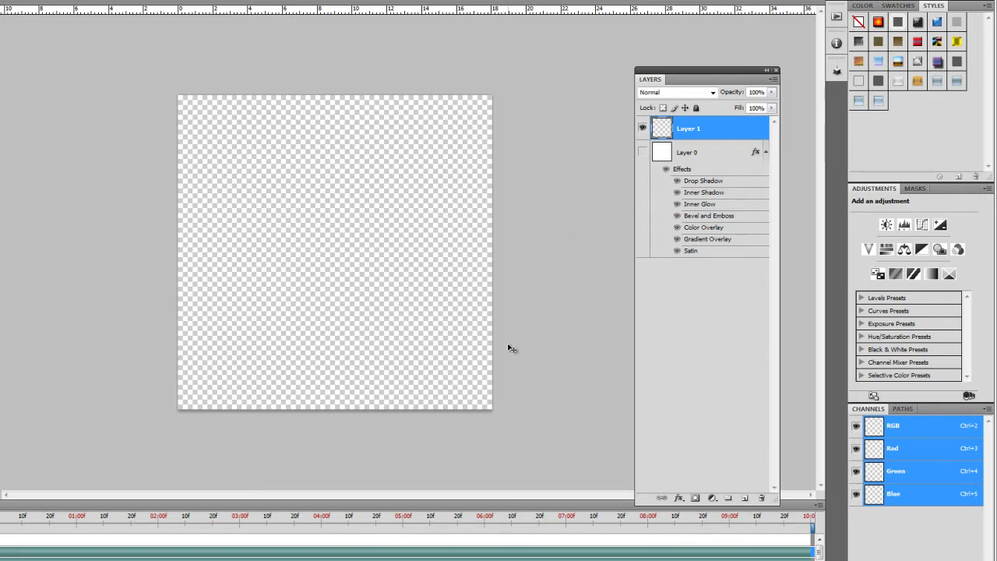
key("ctrl+BackSpace")
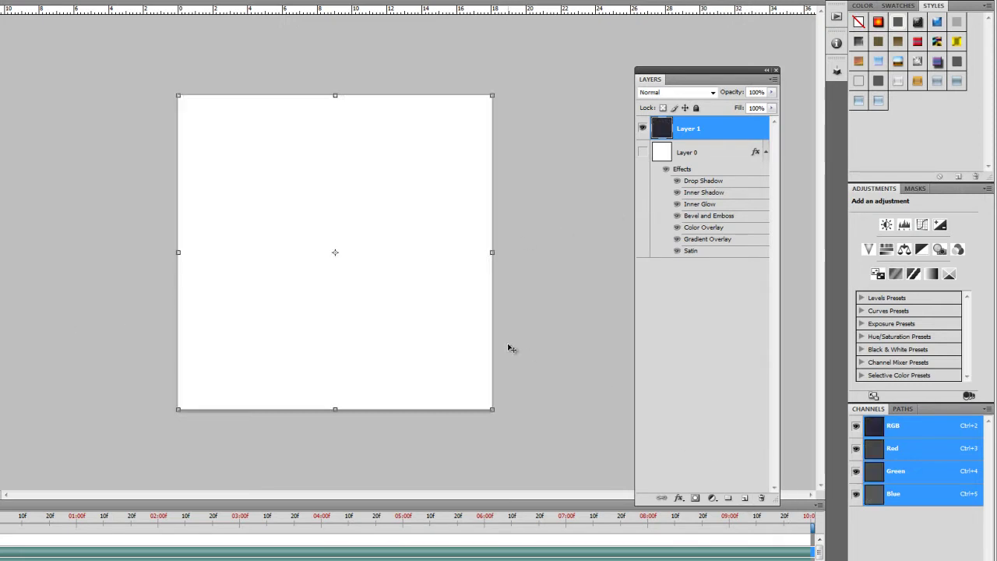
key("alt+BackSpace")
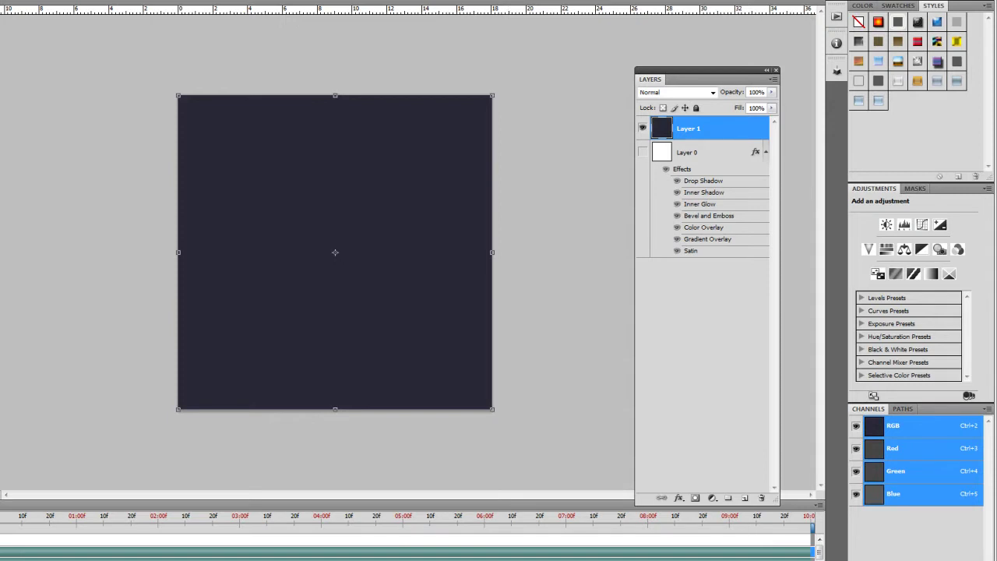
left_click_drag(540, 285, 487, 338)
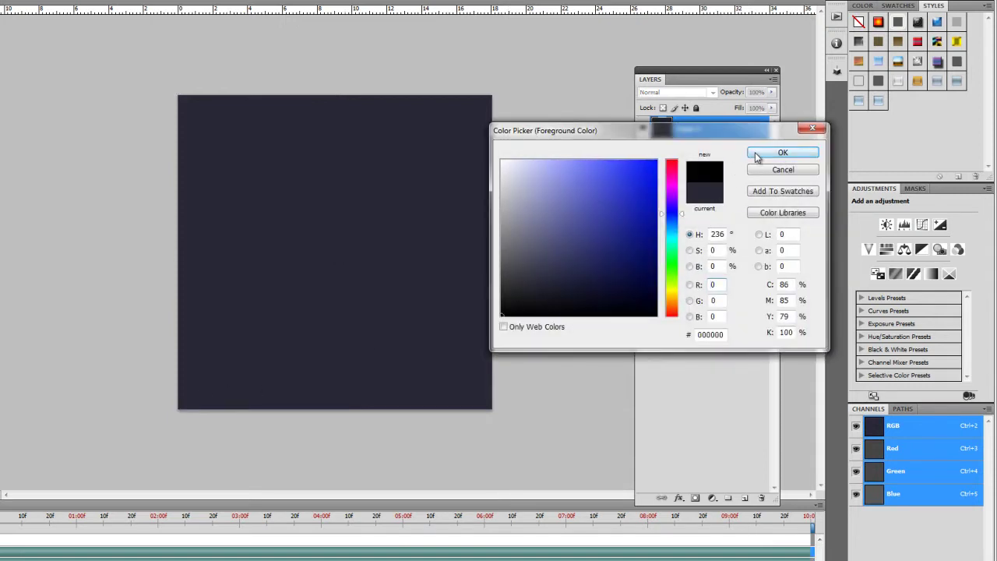
left_click(782, 153)
- Fill Layer 1 with black, add Layer 2, and draw a paragraph text box with white text colour
key("ctrl+BackSpace")
key("alt+BackSpace")
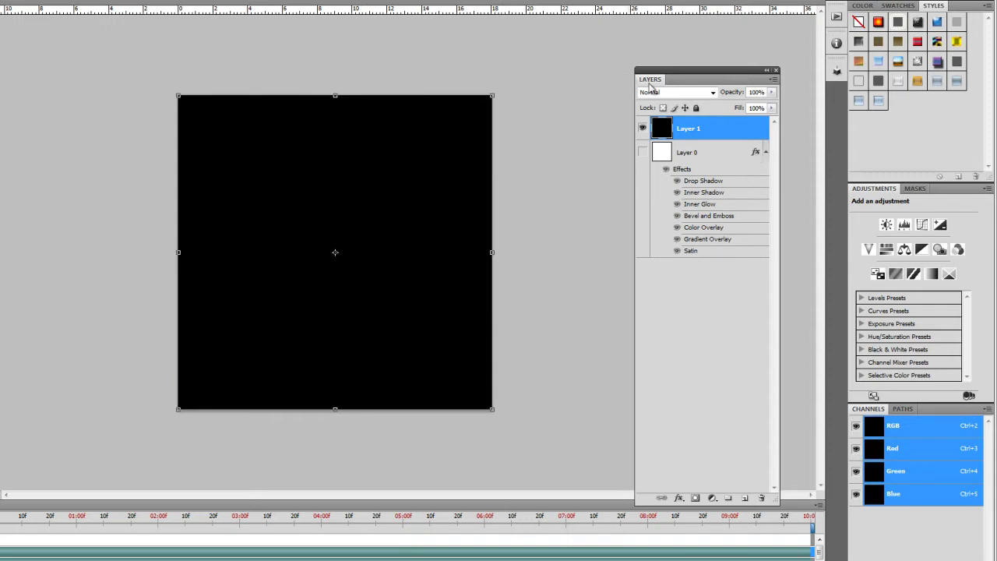
left_click(745, 497)
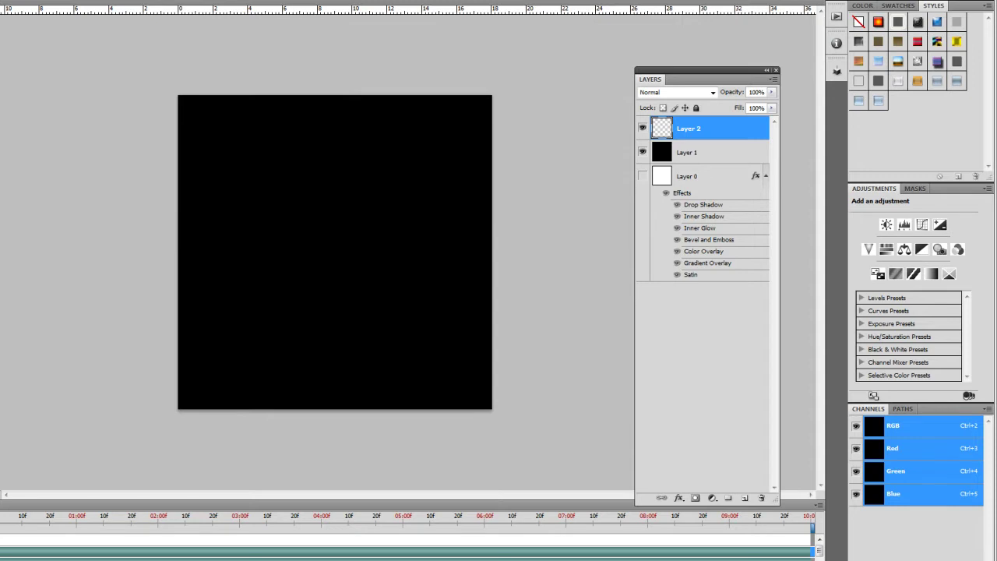
left_click_drag(182, 190, 490, 354)
left_click(387, 1)
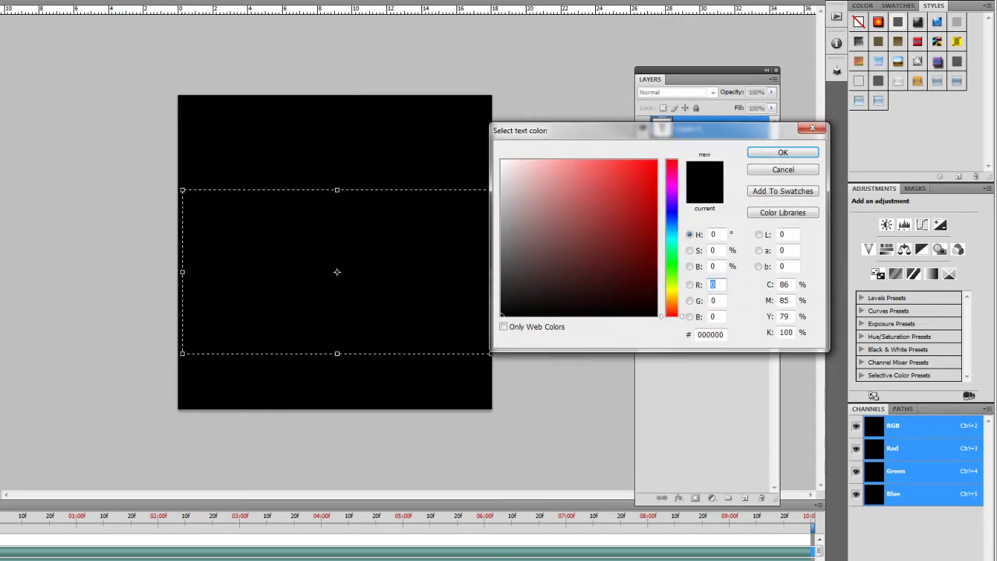
left_click_drag(518, 204, 500, 160)
left_click(771, 154)
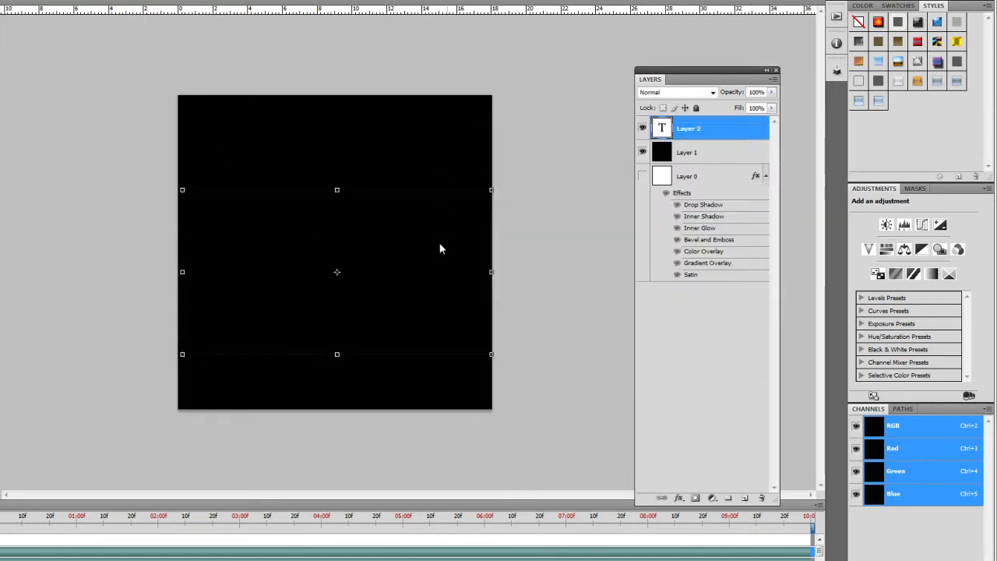
key("Escape")
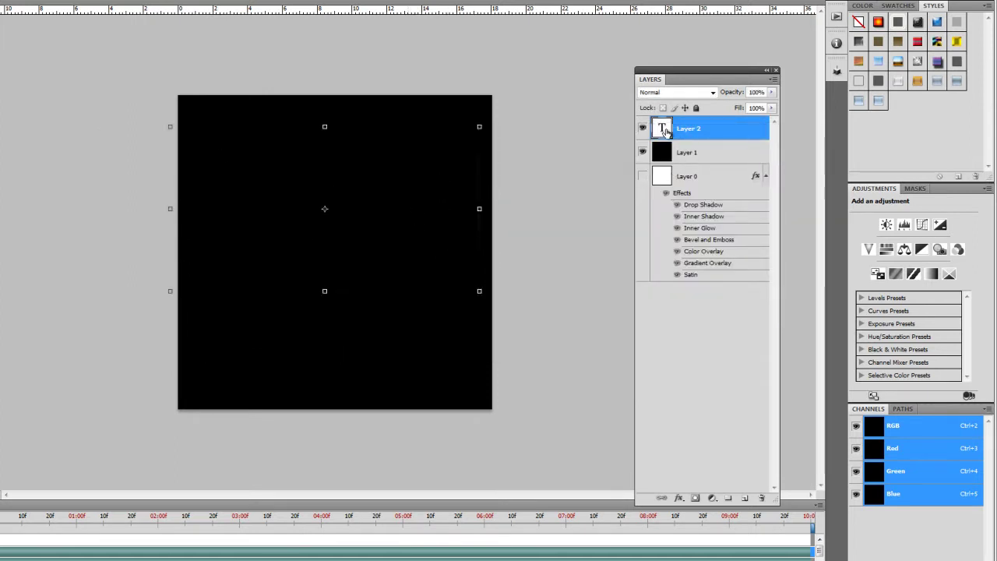
- Type GANGSTA / OPACITY / MAPS at 72 pt on three lines and select all the text
double_click(663, 128)
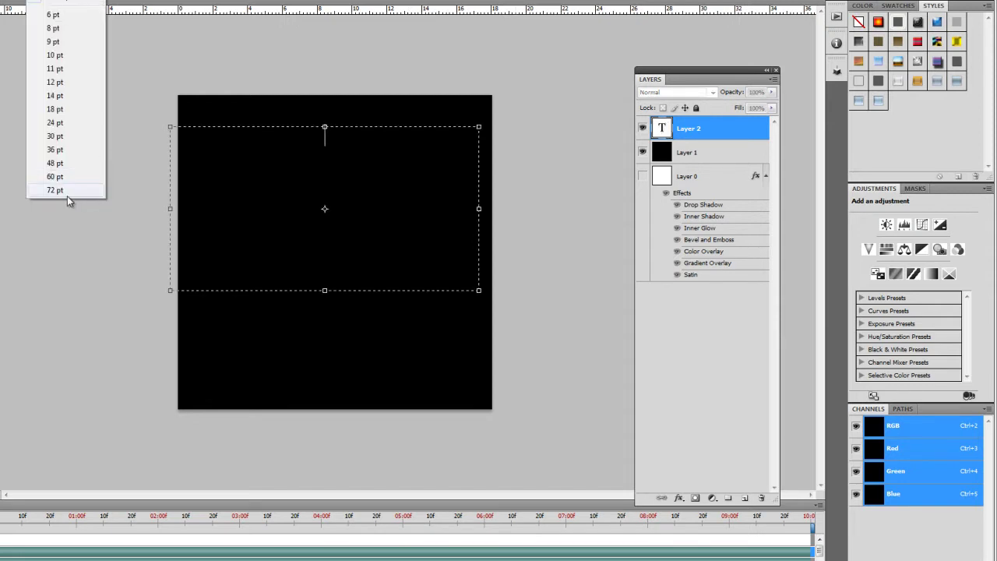
left_click(67, 195)
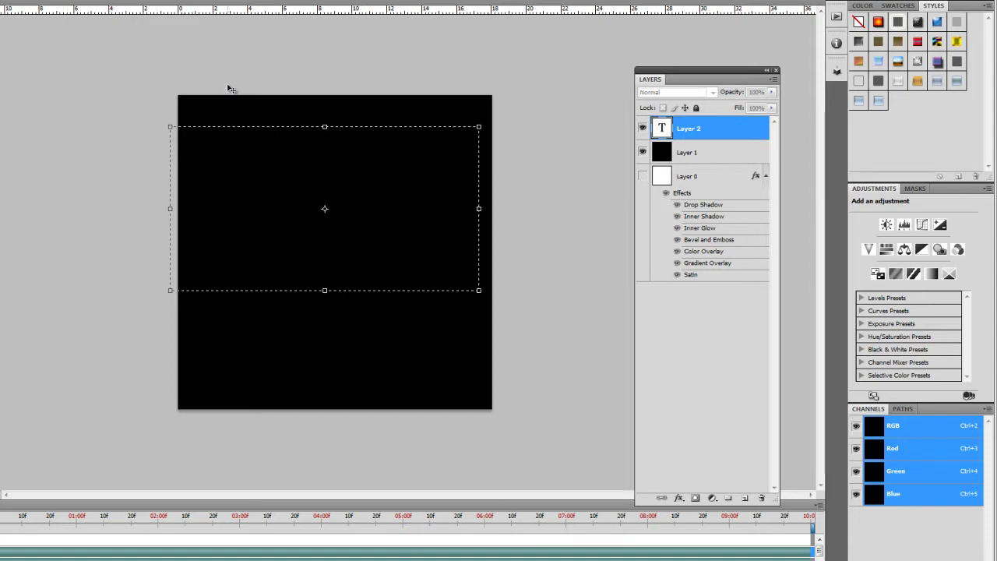
type("O")
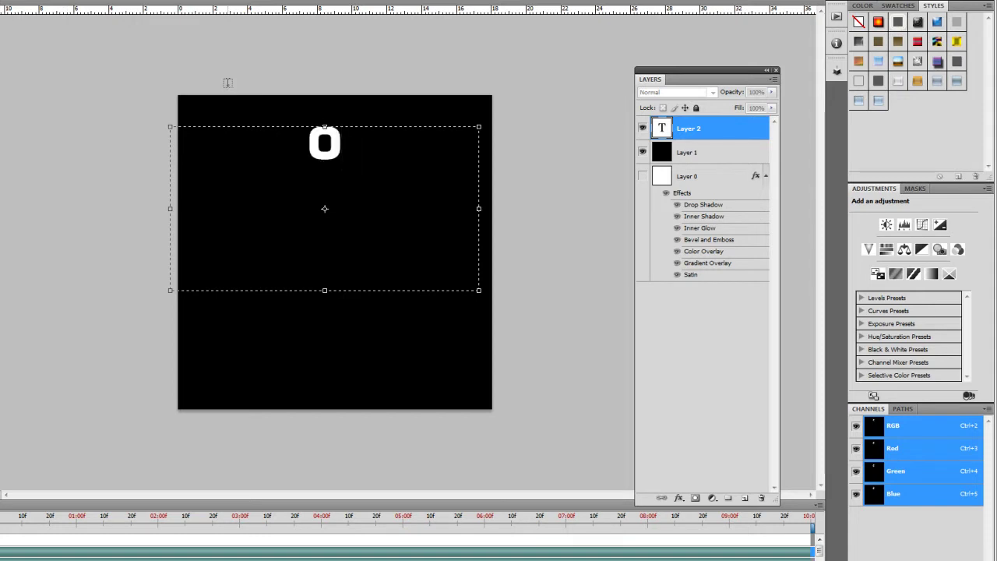
type("PACI")
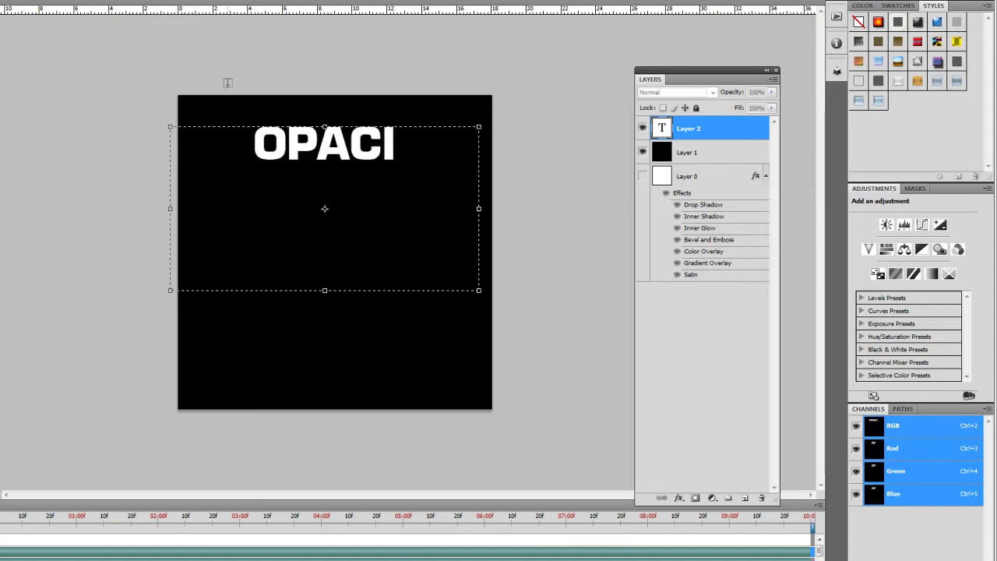
type("TY")
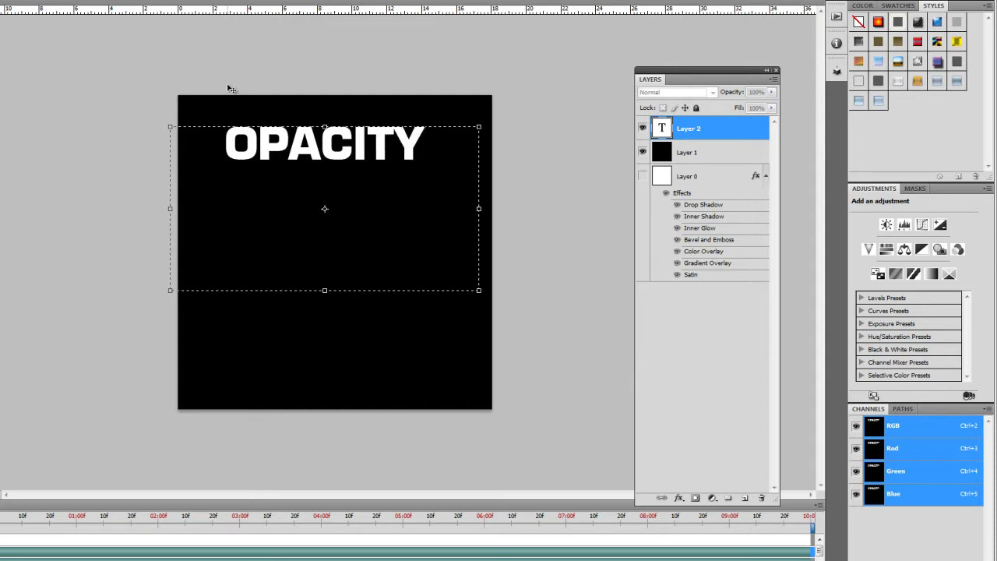
key("Return")
type("MAPS")
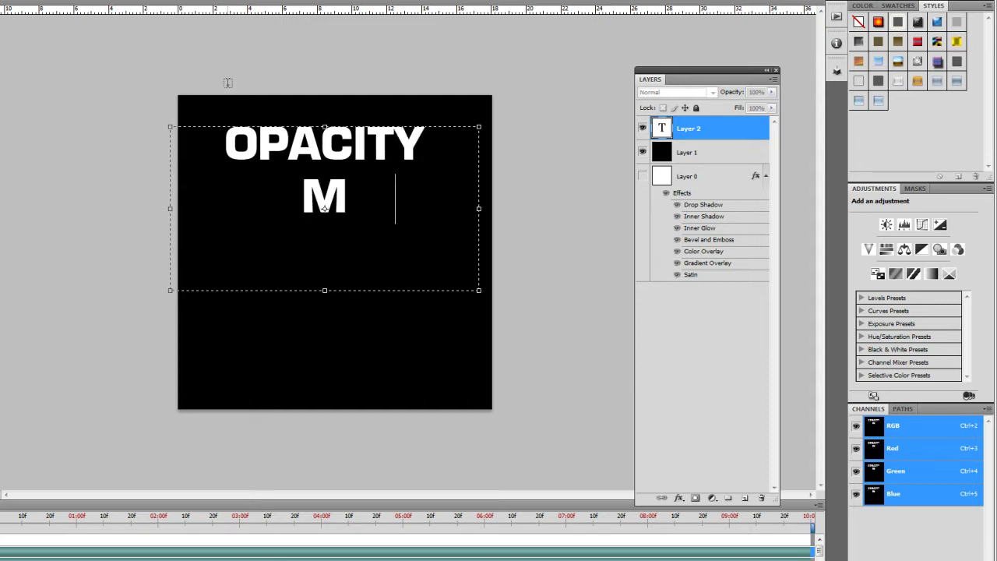
left_click(230, 145)
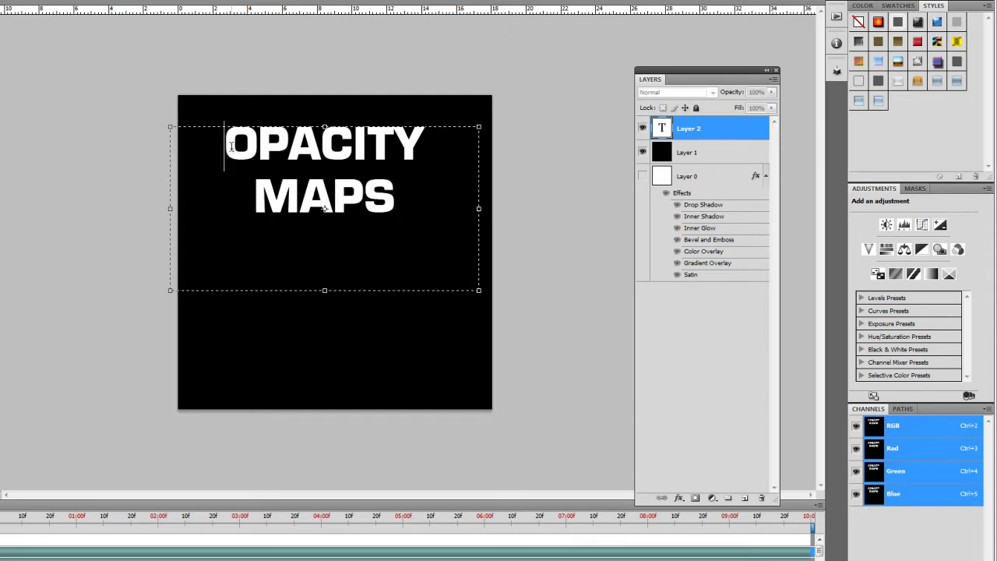
key("Return")
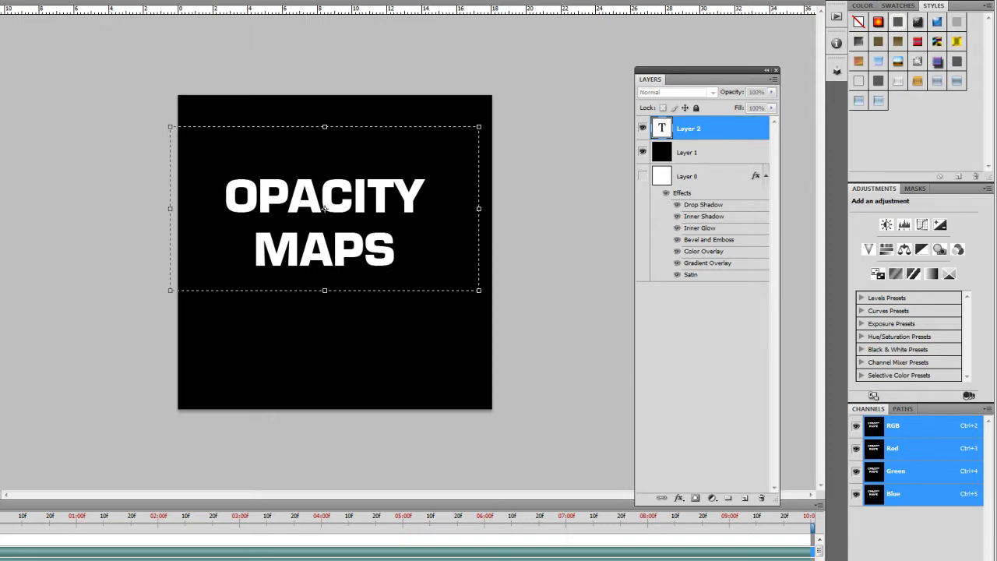
key("Up")
type("GA")
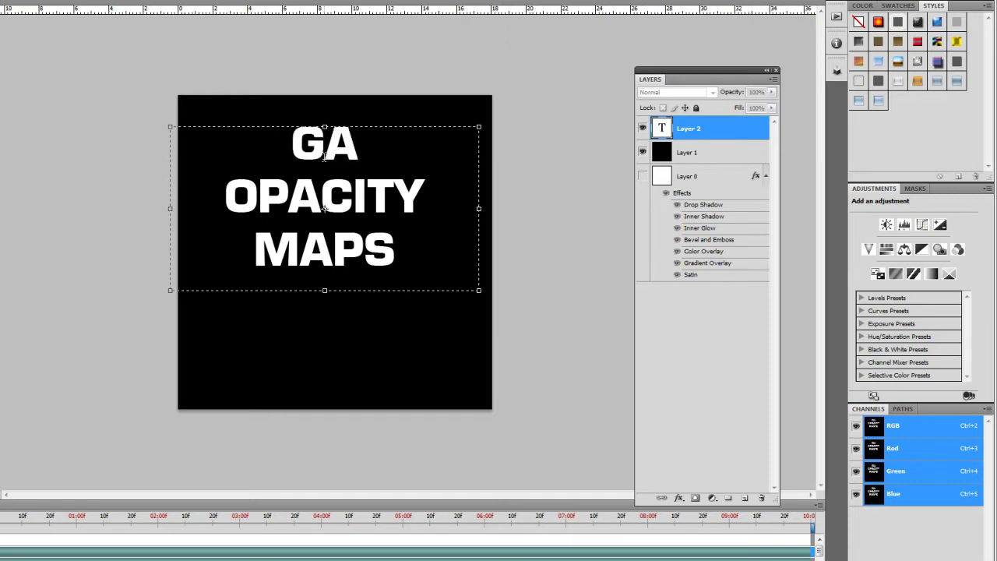
type(" N")
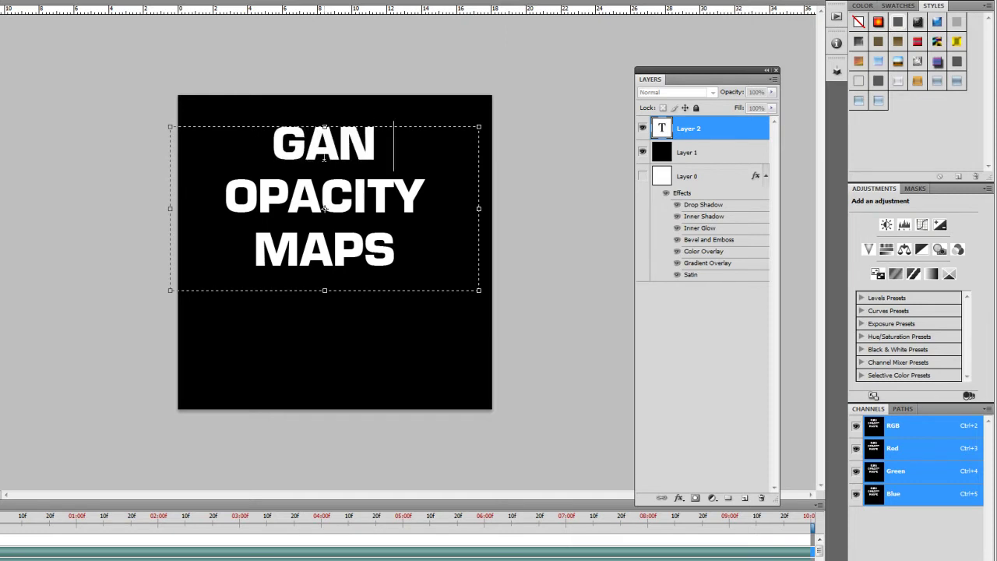
type("G")
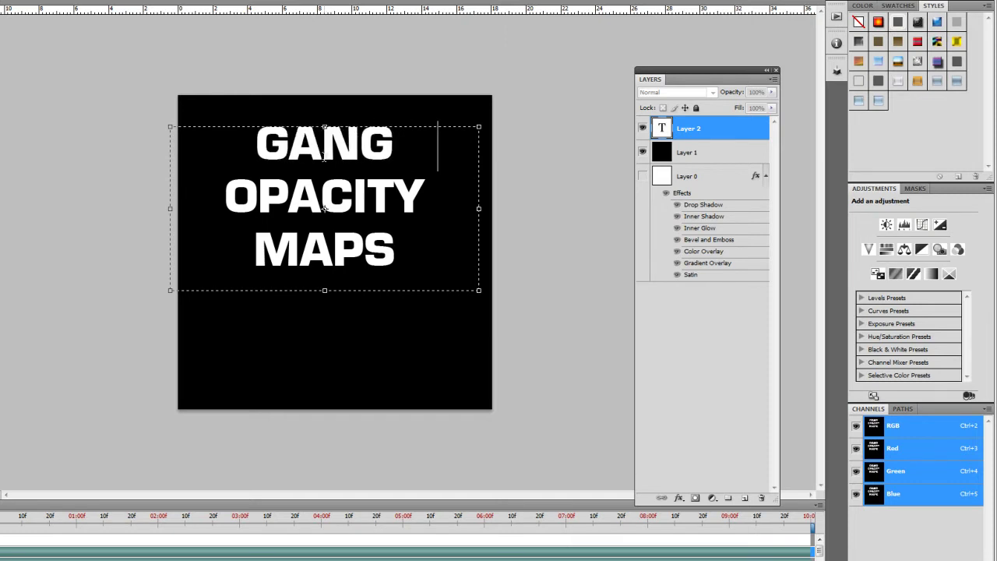
type("STA")
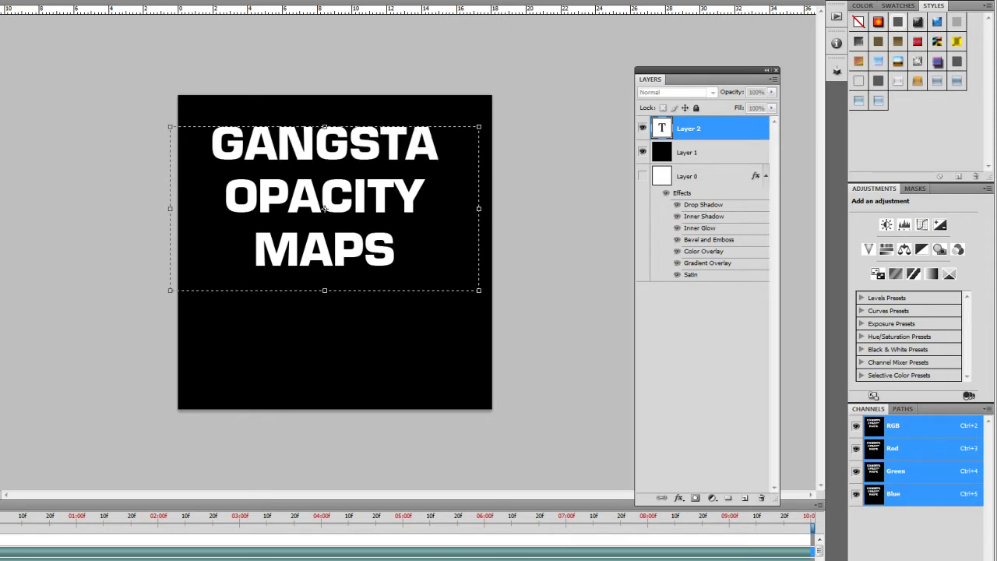
left_click_drag(397, 254, 200, 130)
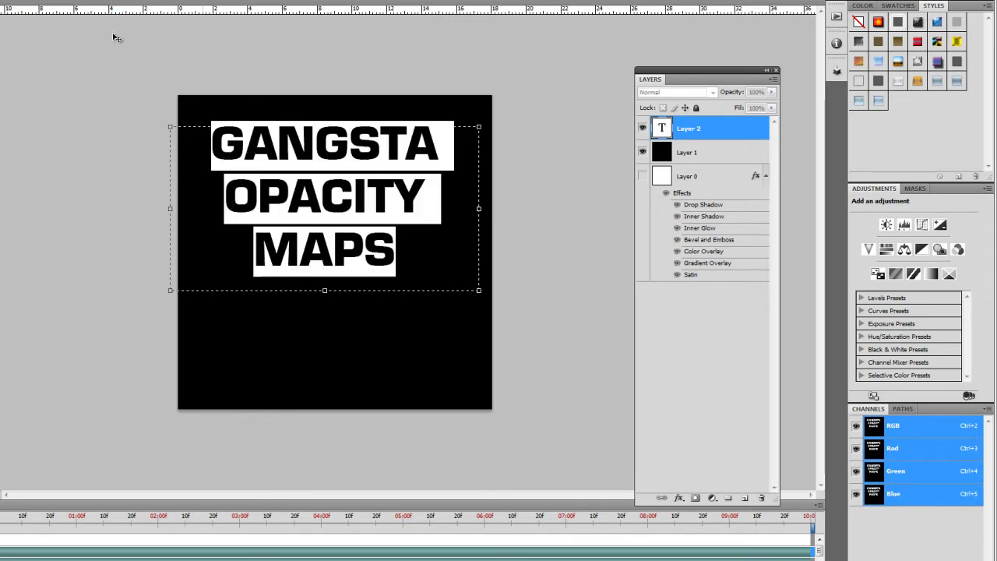
- Bring up the Character panel from the Window menu
key("alt+w")
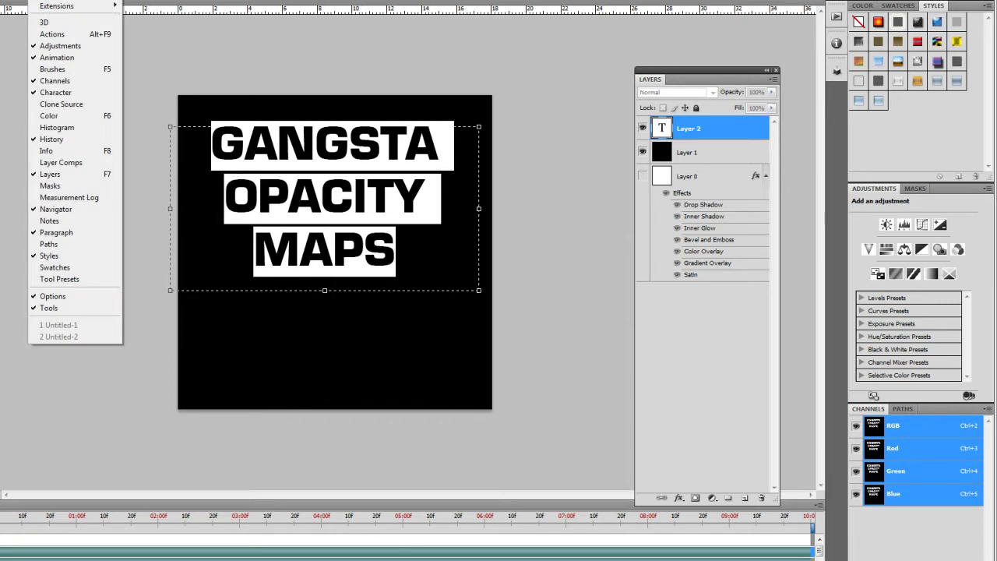
left_click(72, 93)
key("alt+w")
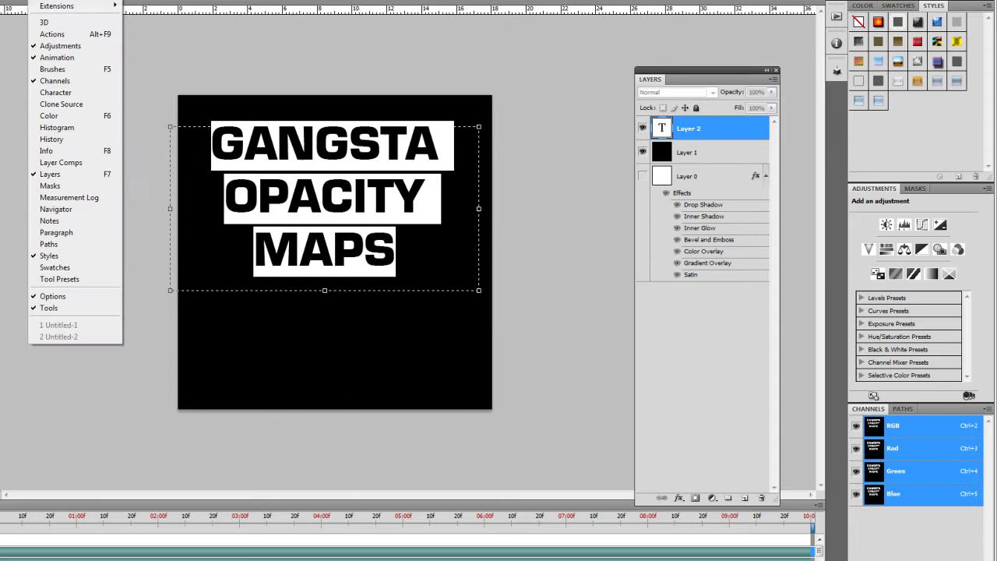
left_click(56, 93)
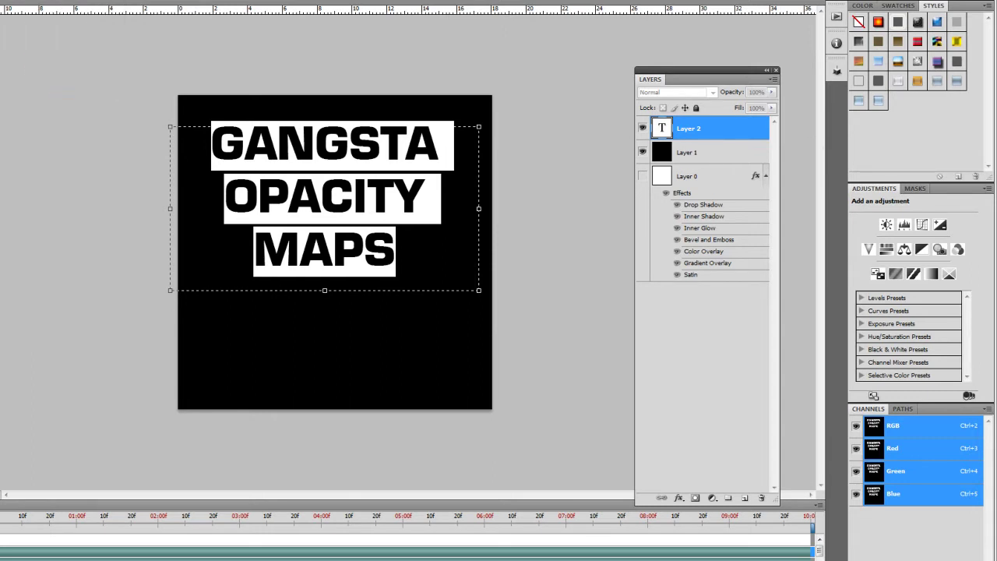
left_click_drag(880, 48, 705, 49)
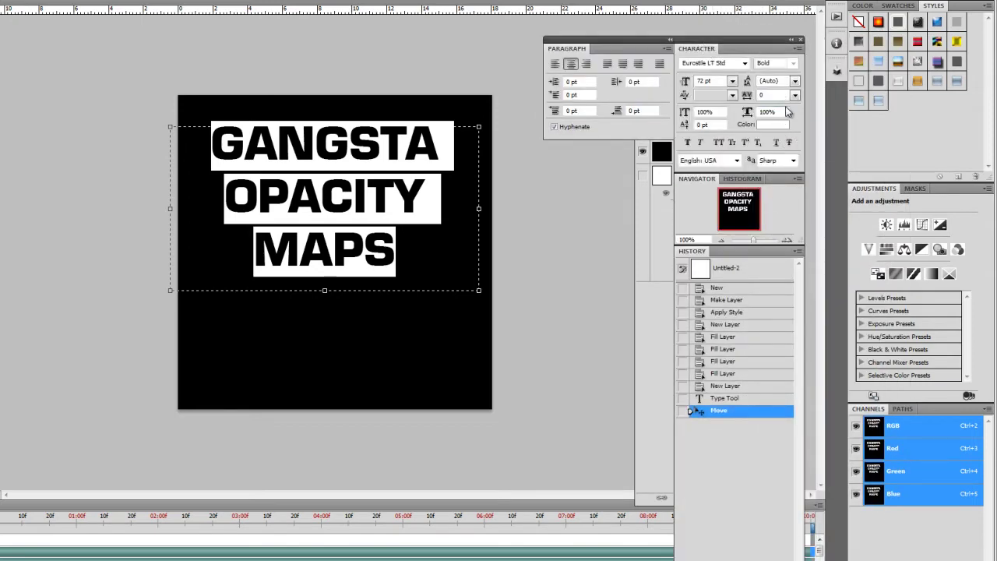
- Set the leading to 60 pt after trying 18 and 48 pt, then reselect all the text
left_click(794, 81)
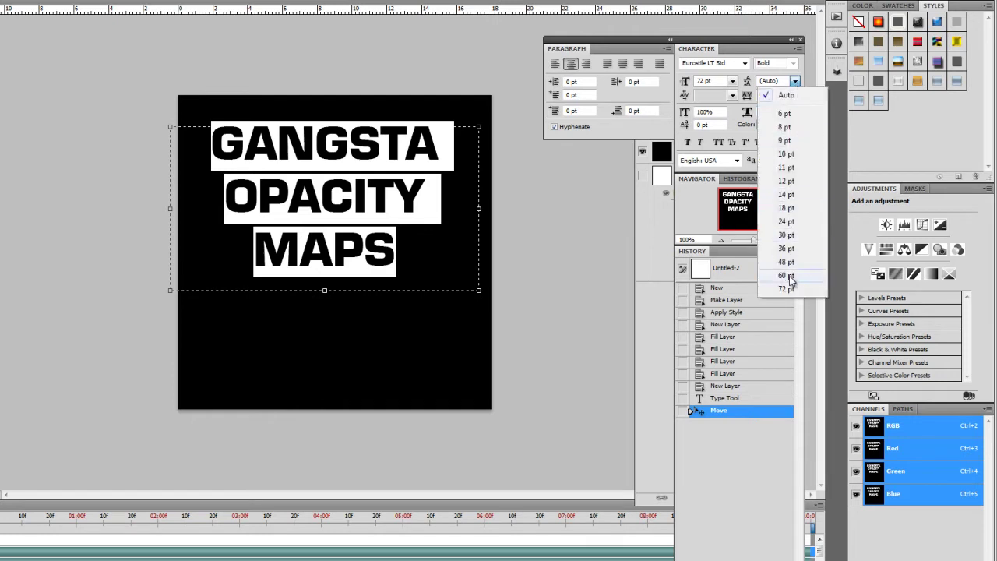
left_click(787, 208)
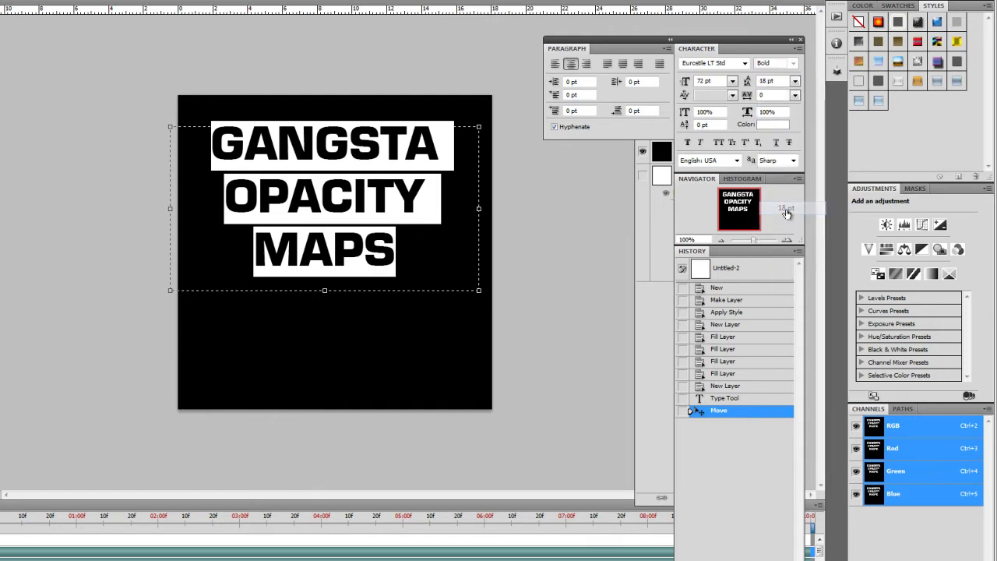
left_click(794, 81)
left_click(796, 263)
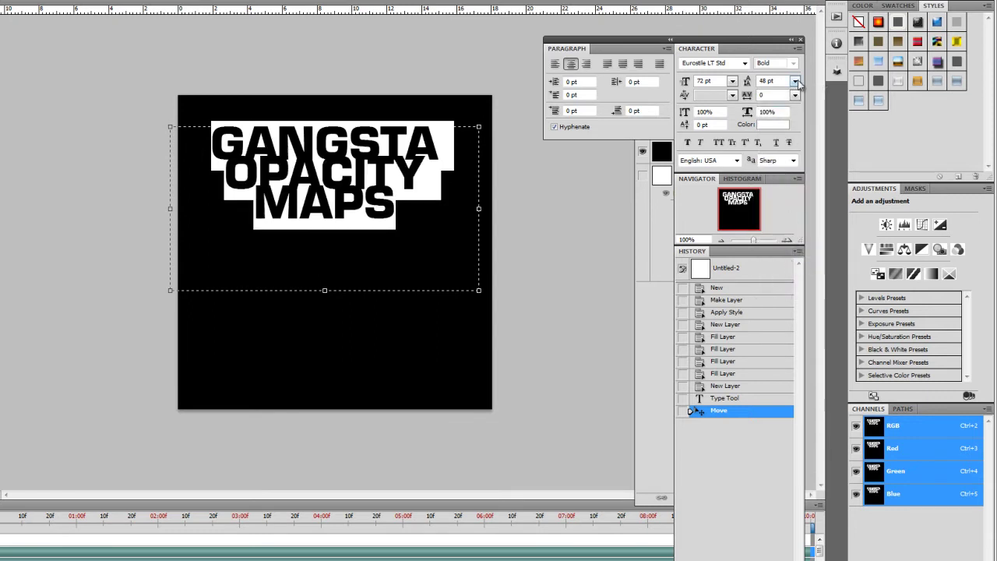
left_click(794, 81)
left_click(787, 277)
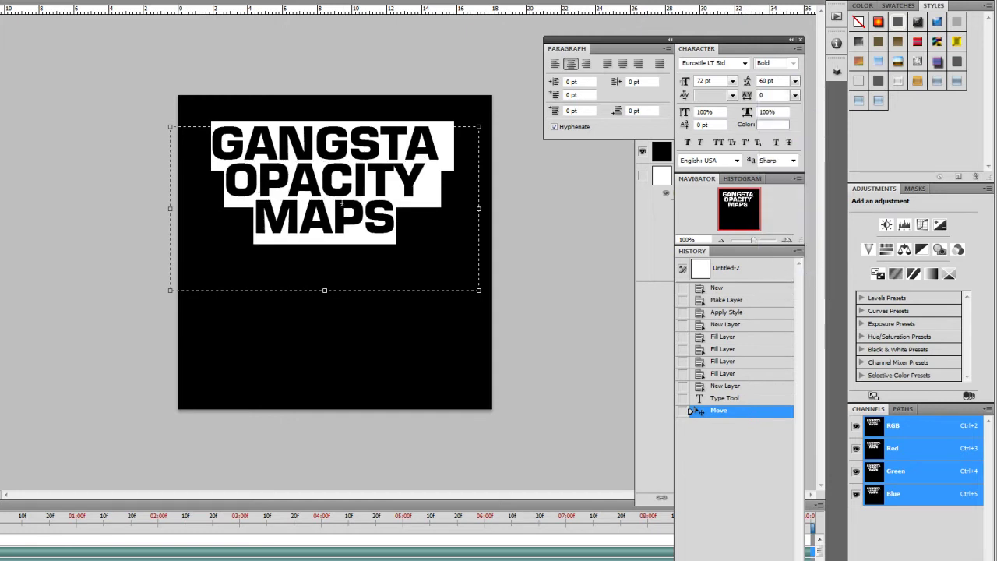
left_click(418, 241)
left_click_drag(418, 242, 209, 128)
- Commit the text and scale it up to span the canvas width near the top
key("ctrl+Return")
left_click_drag(478, 291, 545, 354)
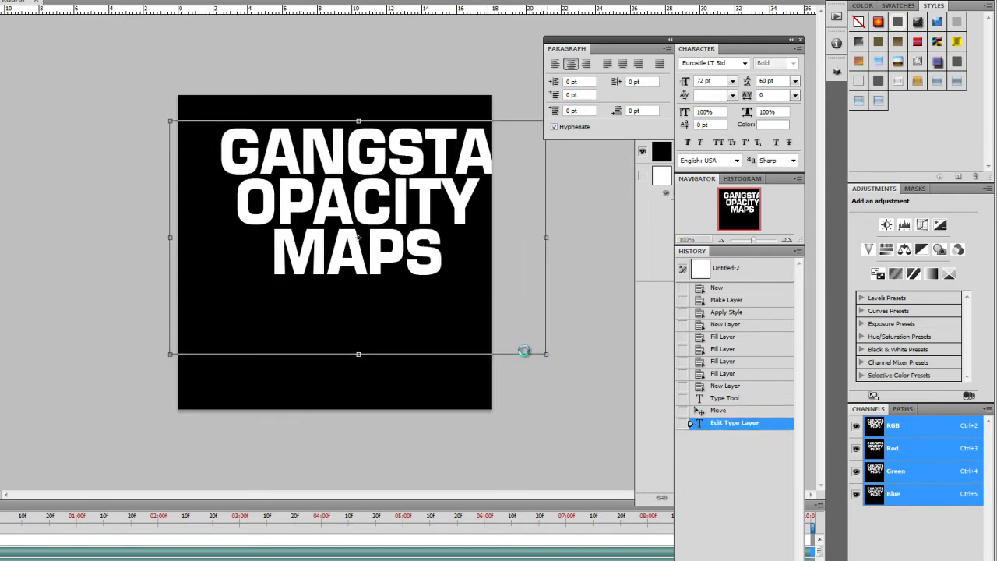
left_click_drag(170, 353, 117, 379)
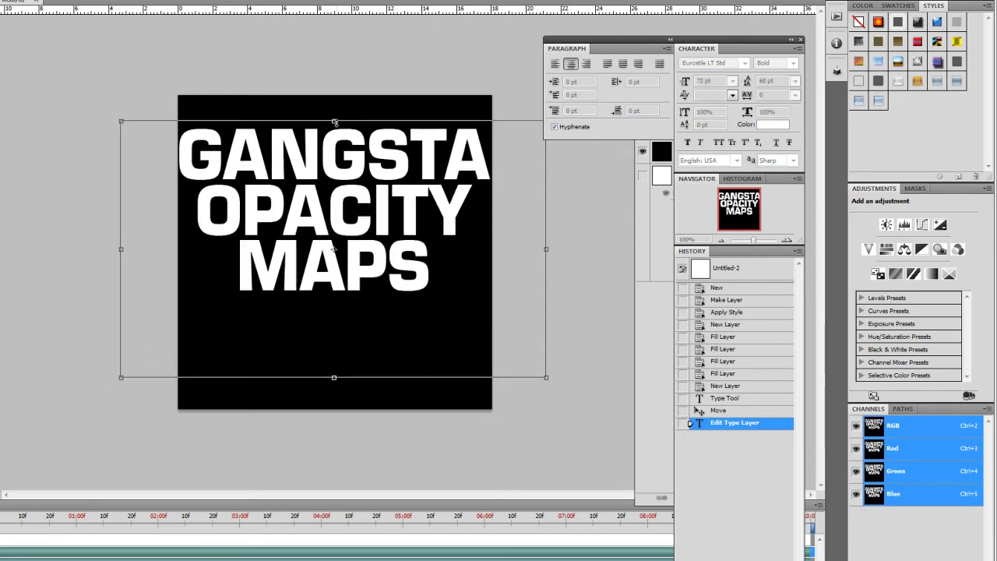
left_click_drag(331, 110, 328, 86)
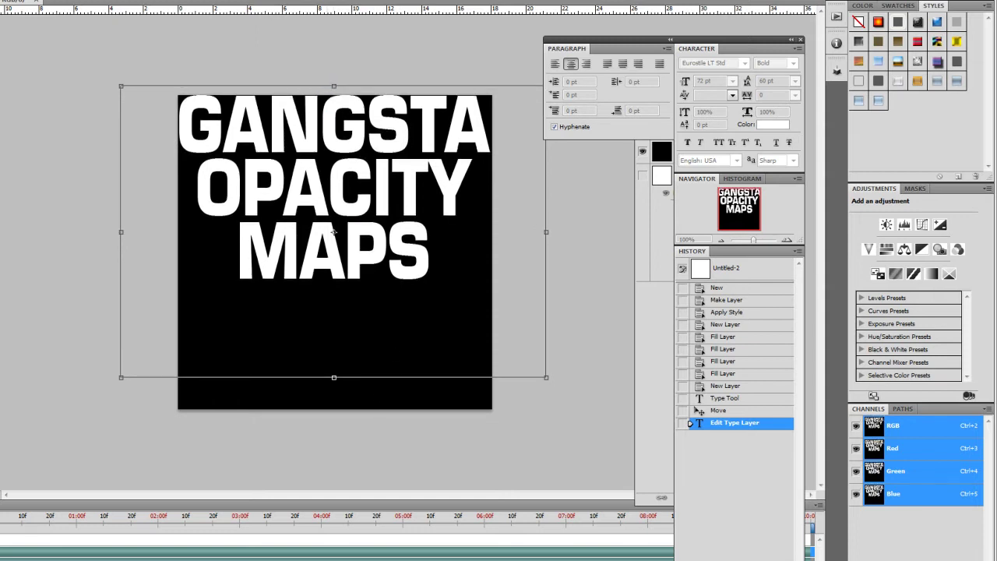
left_click(338, 184)
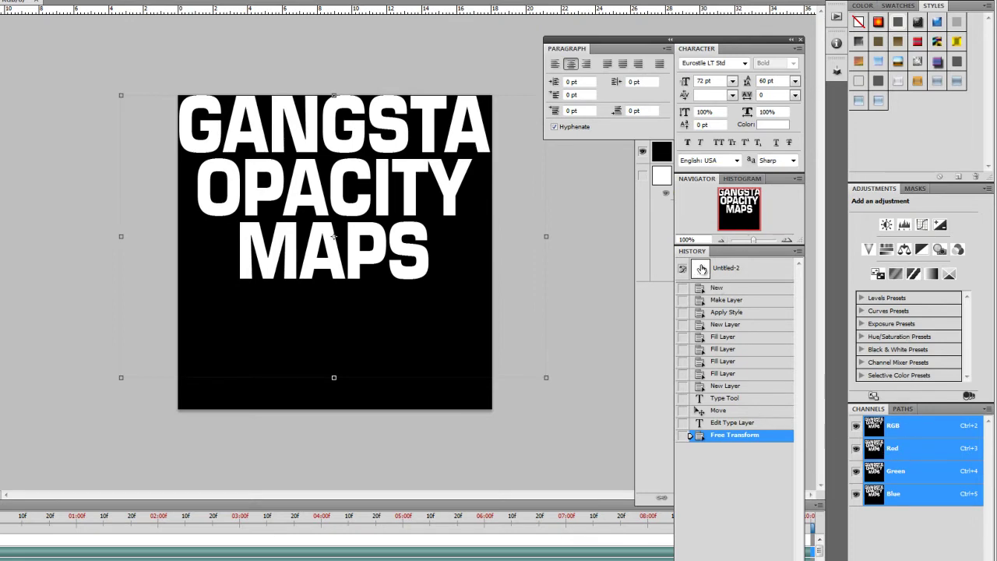
- Set the word MAPS to 72 pt and commit the edit
left_click(670, 230)
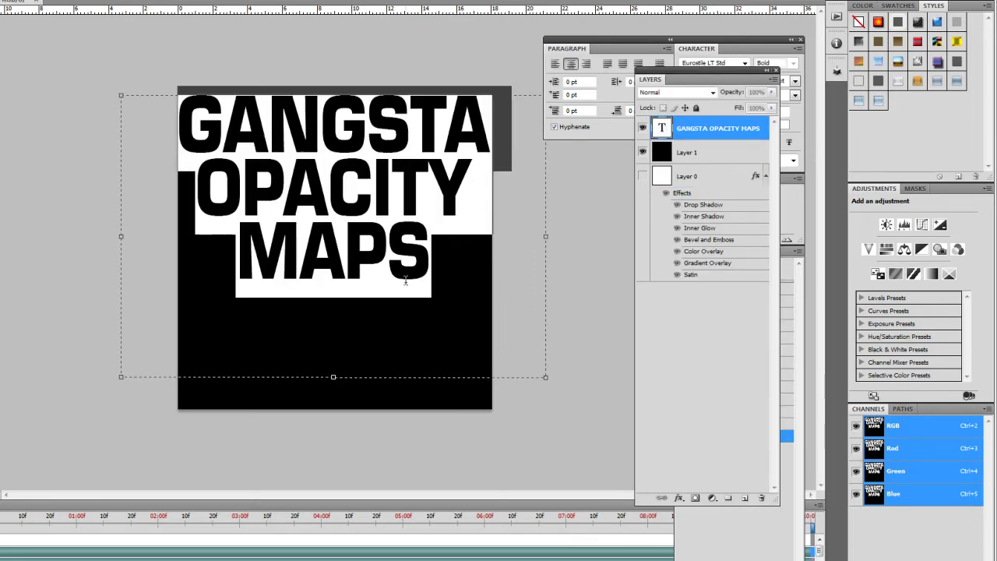
left_click_drag(427, 269, 238, 288)
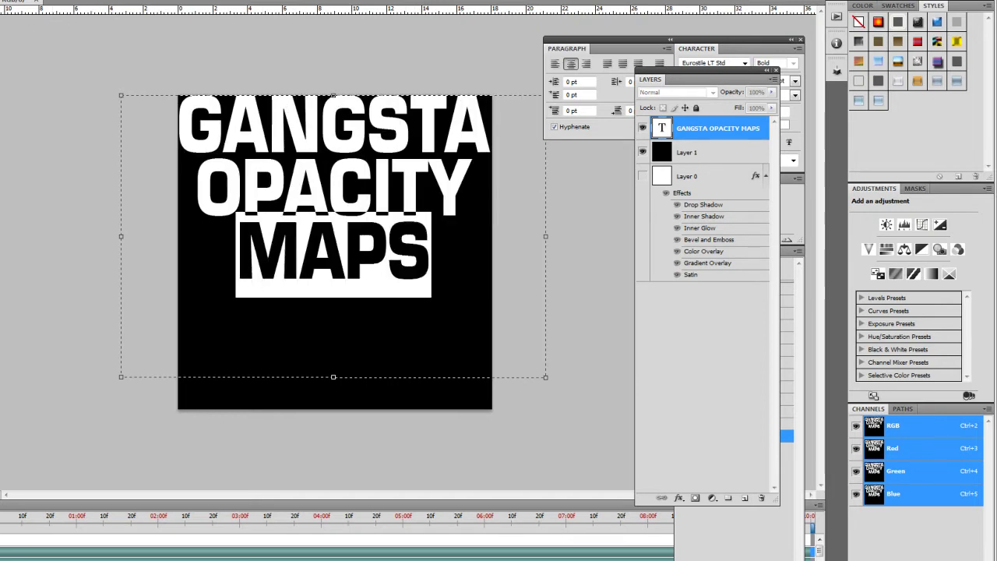
left_click(35, 1)
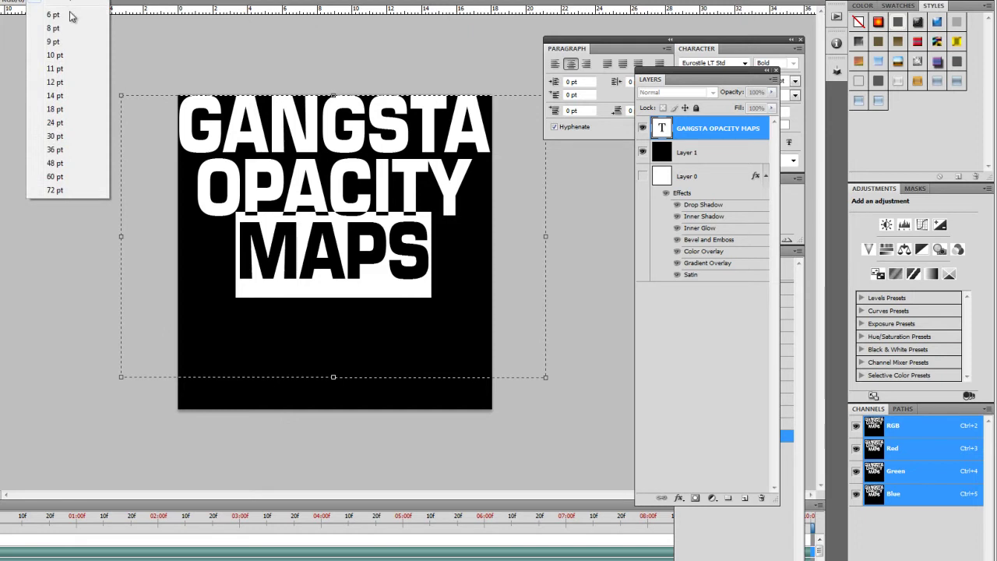
left_click(51, 190)
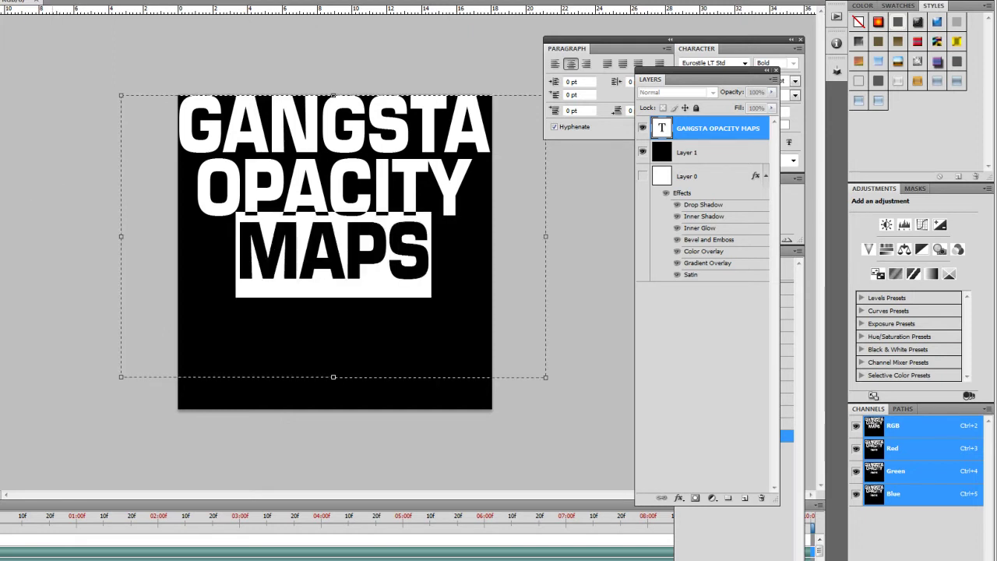
key("ctrl+Return")
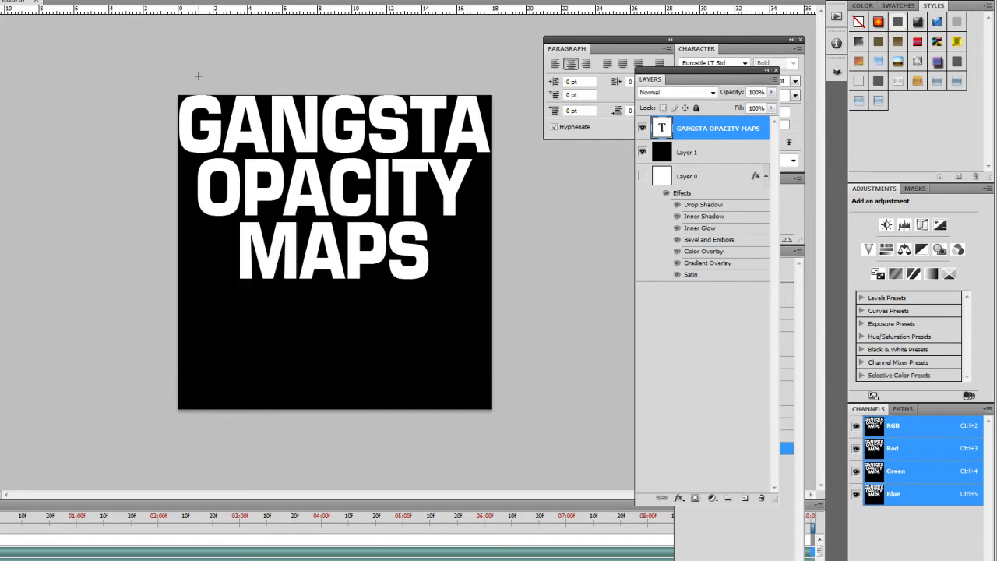
key("ctrl+t")
- Rasterize the GANGSTA OPACITY MAPS type layer into pixels
right_click(337, 192)
left_click(717, 130)
right_click(715, 130)
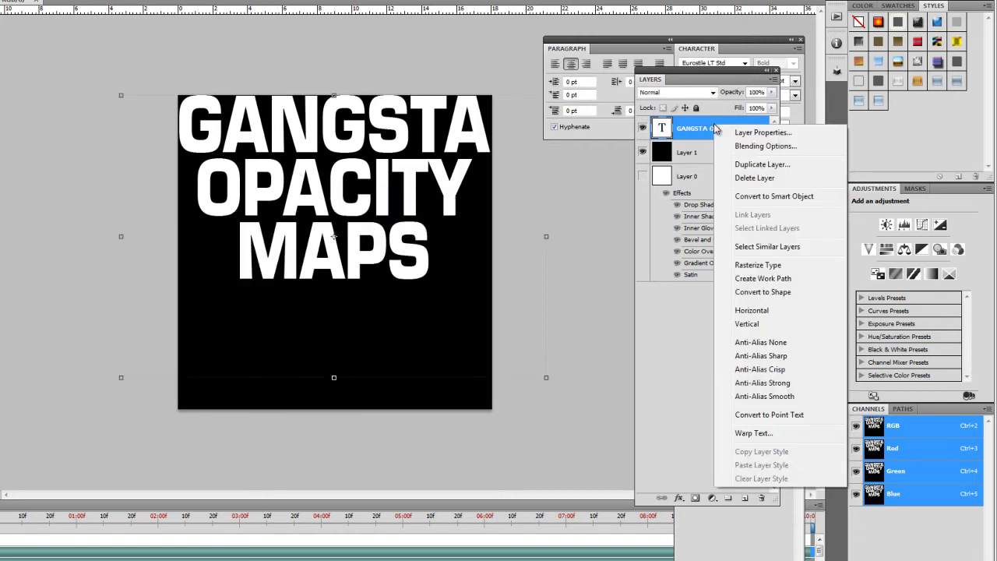
left_click(759, 266)
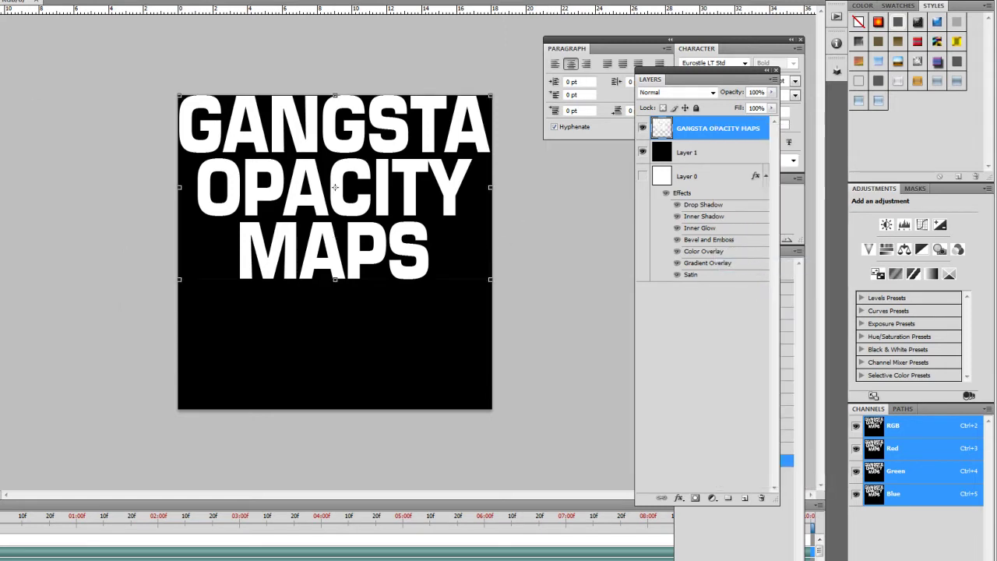
- Free Transform the word MAPS taller and wider to fill the lower canvas
left_click_drag(468, 298, 178, 218)
key("ctrl+t")
left_click_drag(323, 299, 322, 403)
left_click_drag(471, 313, 549, 310)
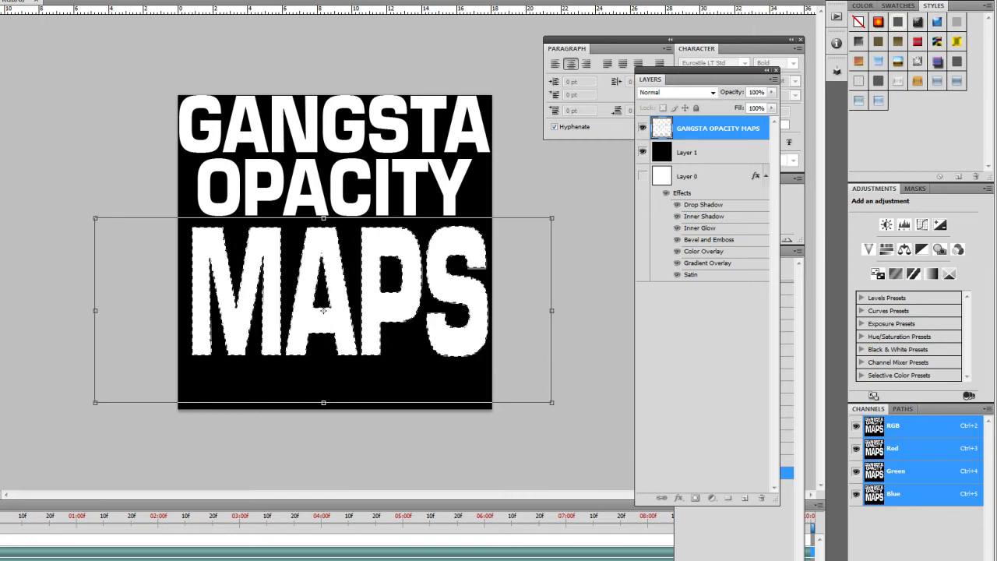
key("v")
left_click(331, 187)
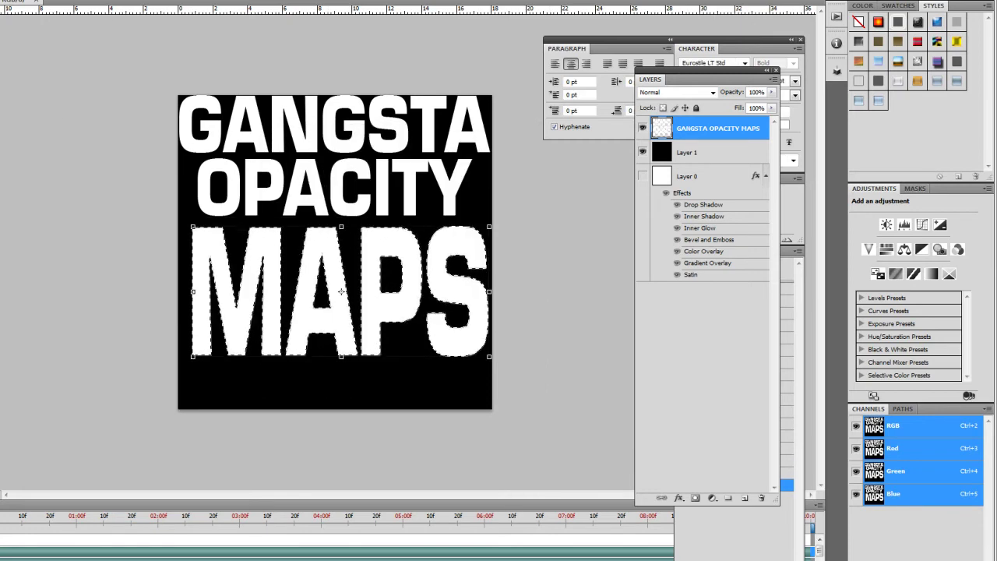
key("ctrl+d")
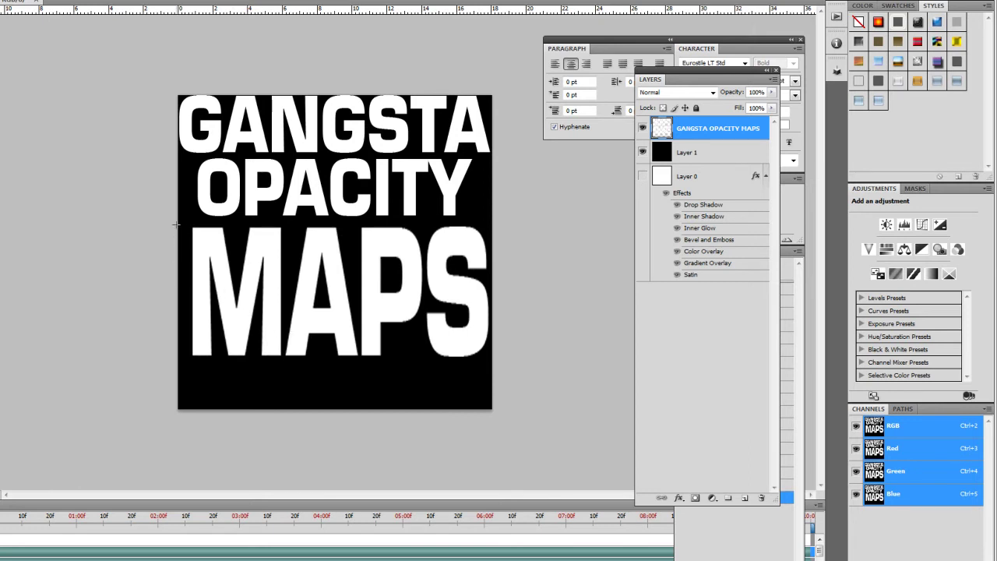
- Reposition the stretched MAPS letters and clear the selection
left_click_drag(340, 317, 543, 396)
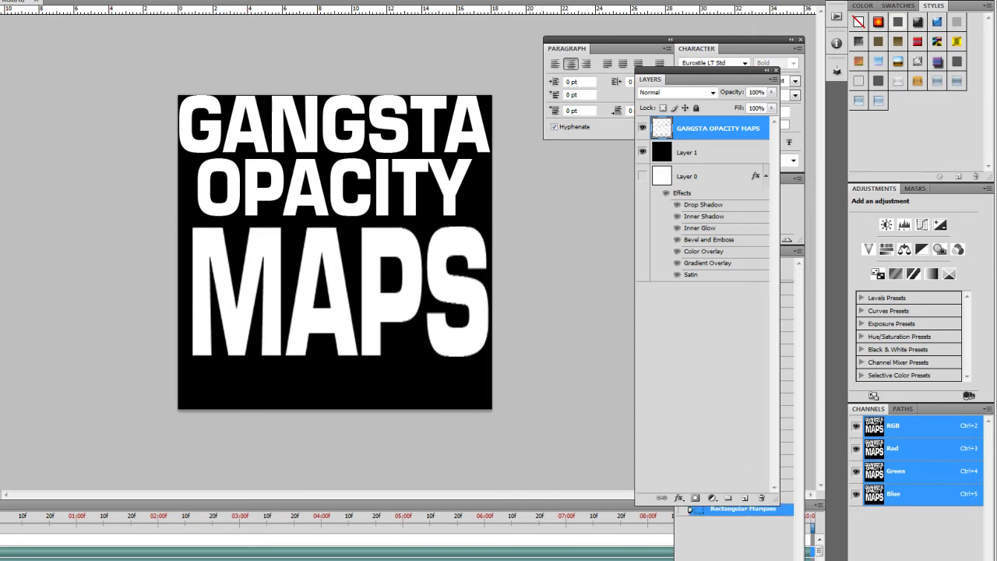
left_click(377, 247)
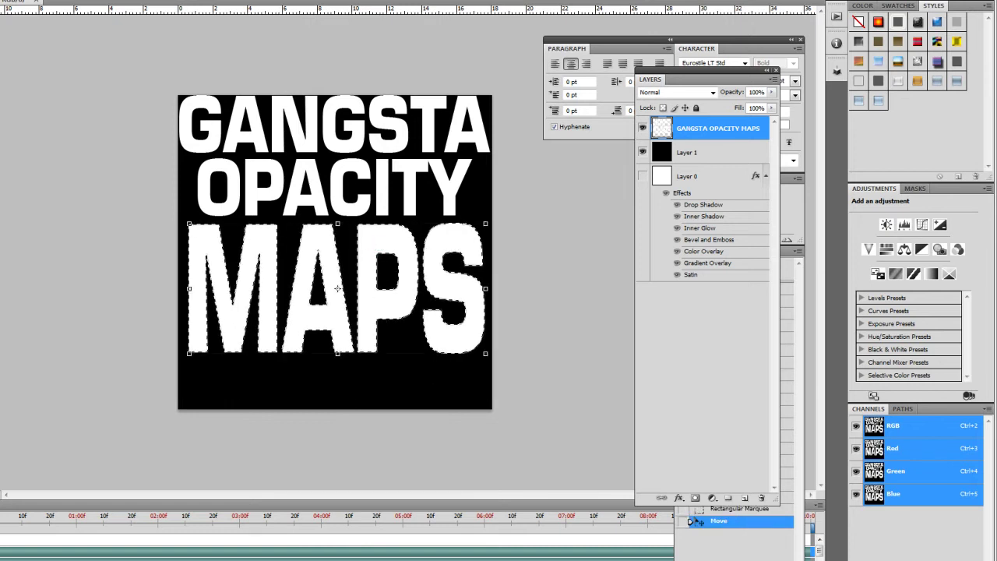
key("ctrl+d")
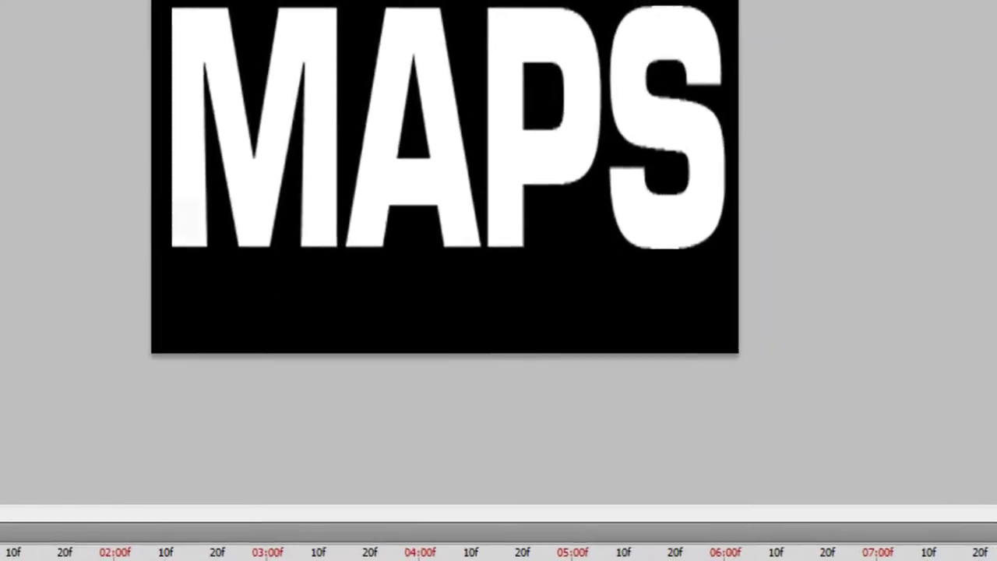
- Save the black-and-white opacity map as a JPEG named TutorialAlpha
key("ctrl+s")
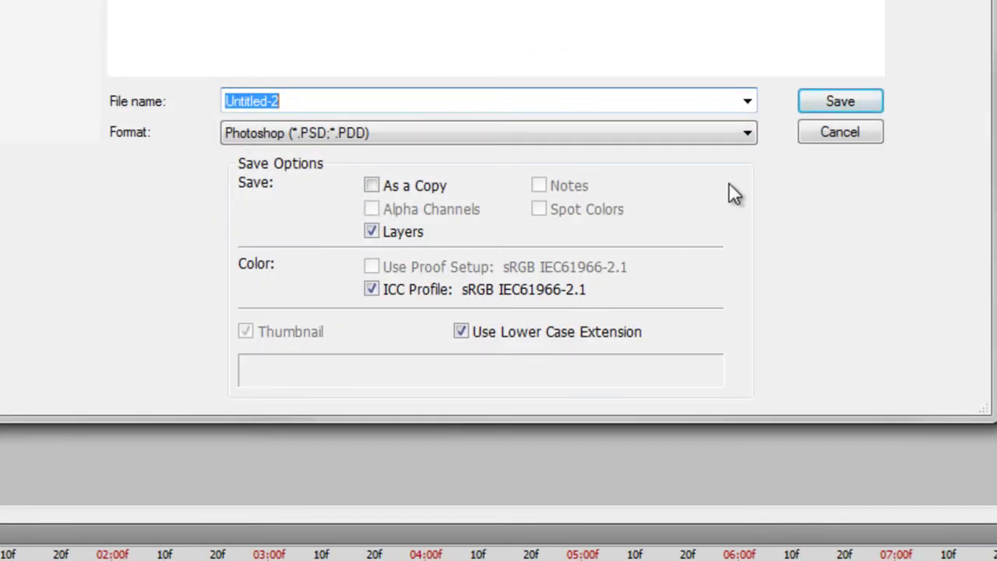
left_click(747, 133)
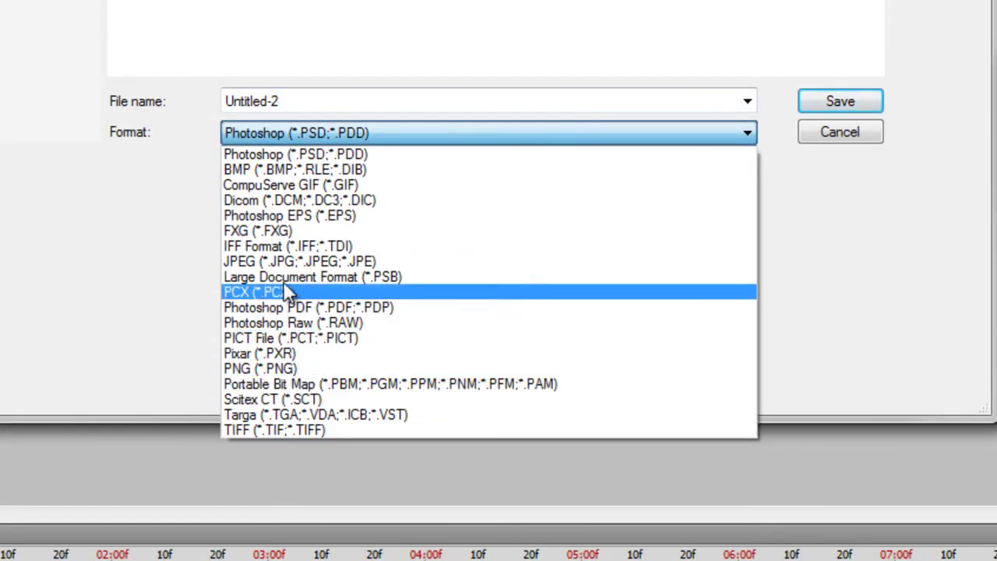
left_click(274, 260)
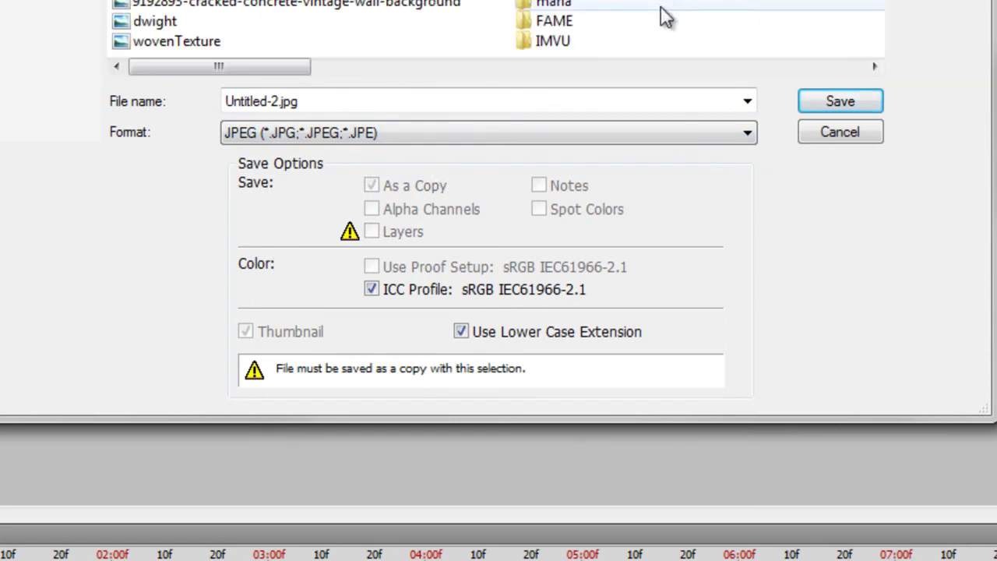
left_click(327, 105)
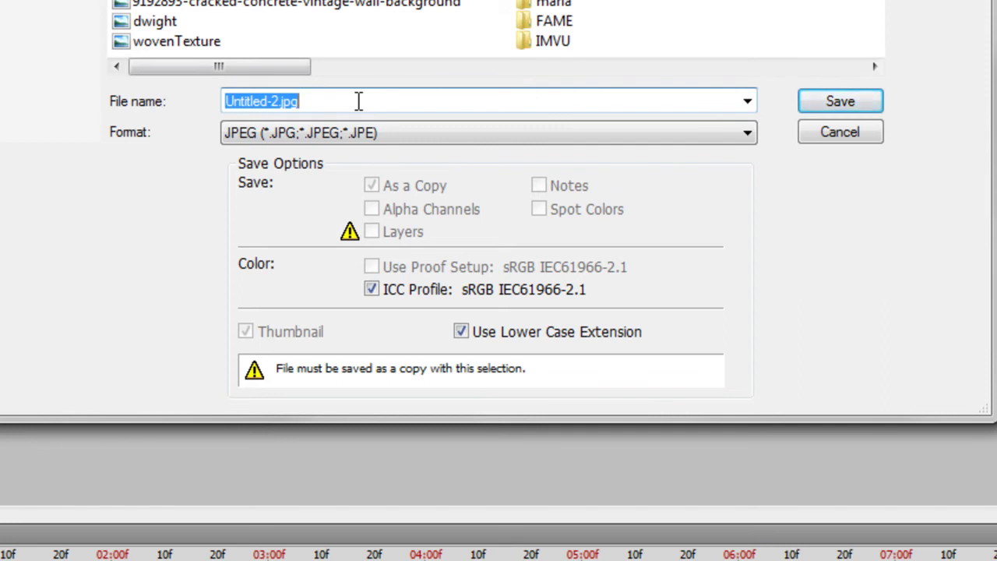
type("Tuto")
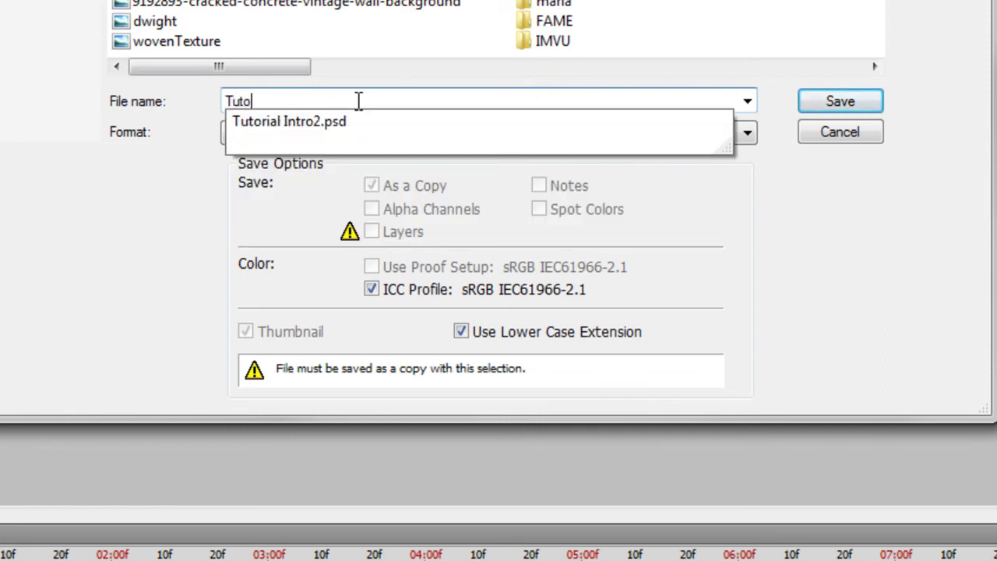
type("rialA")
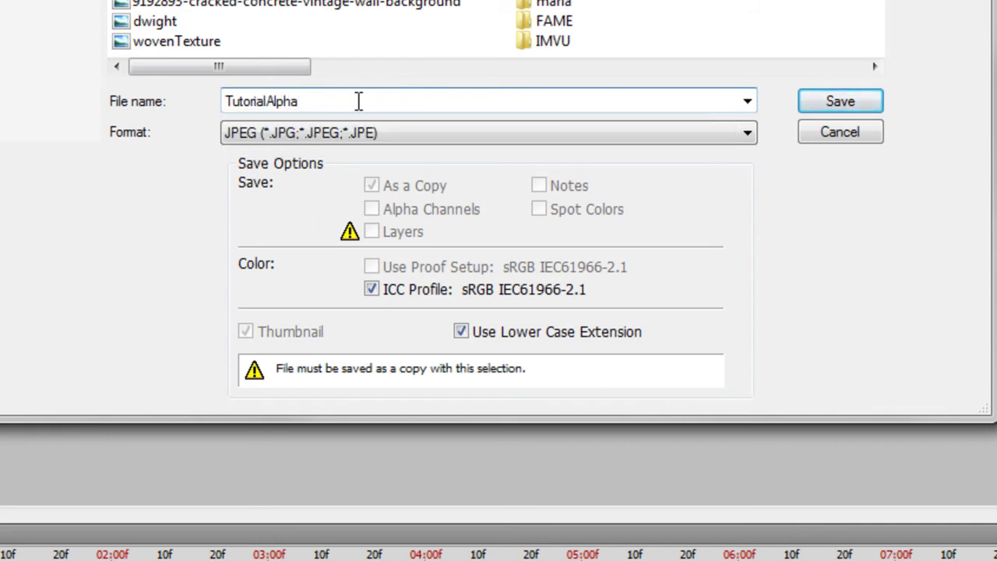
type("lpha")
left_click(832, 107)
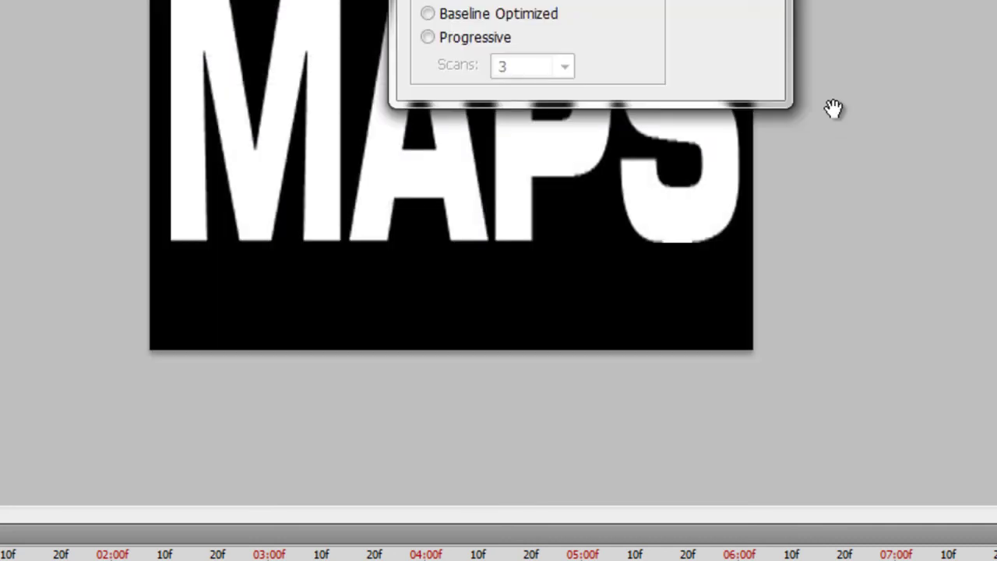
- Accept TutorialAlpha's JPEG options, then save the gradient image as JPEG 'Tutorial Texture'
key("Return")
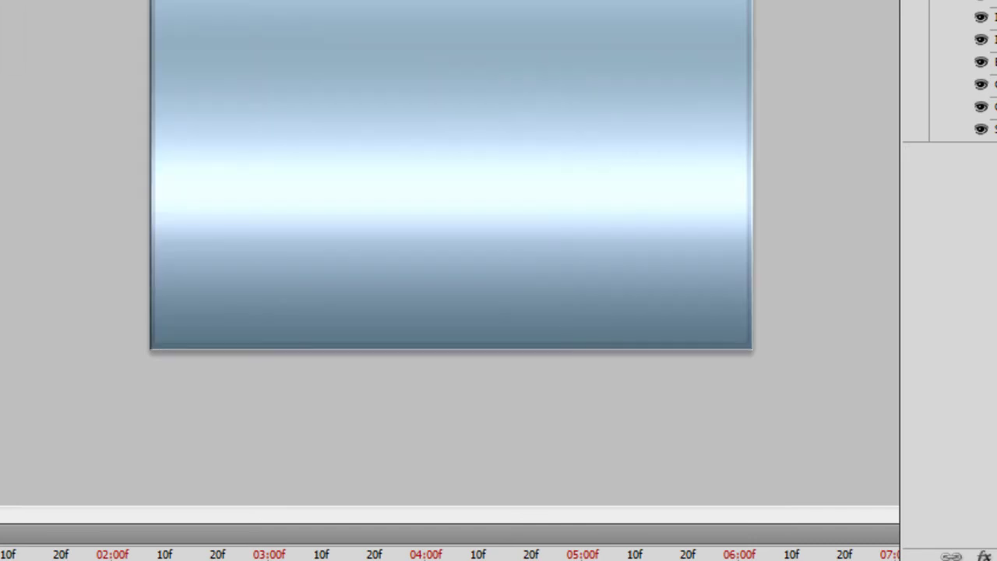
key("ctrl+shift+s")
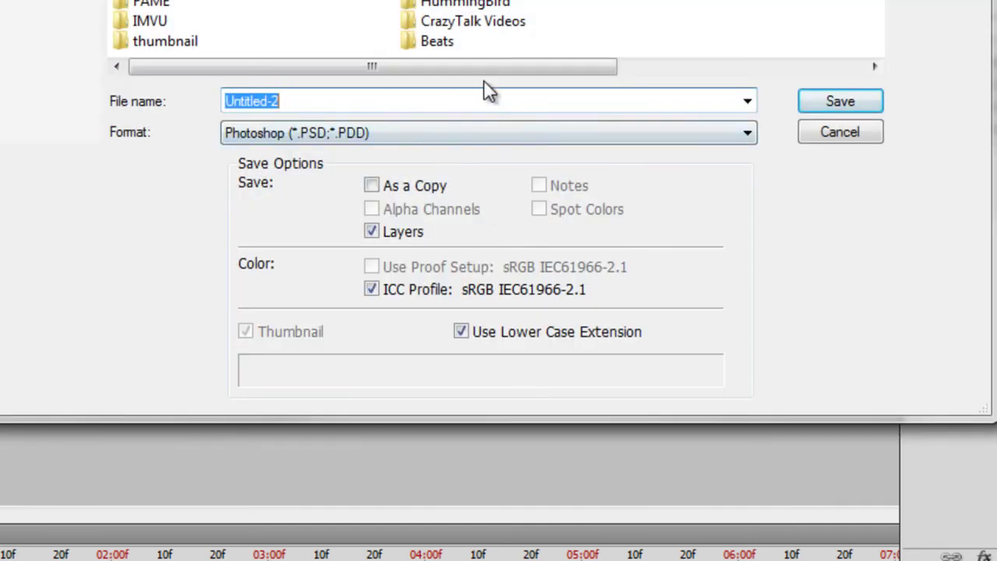
left_click(549, 135)
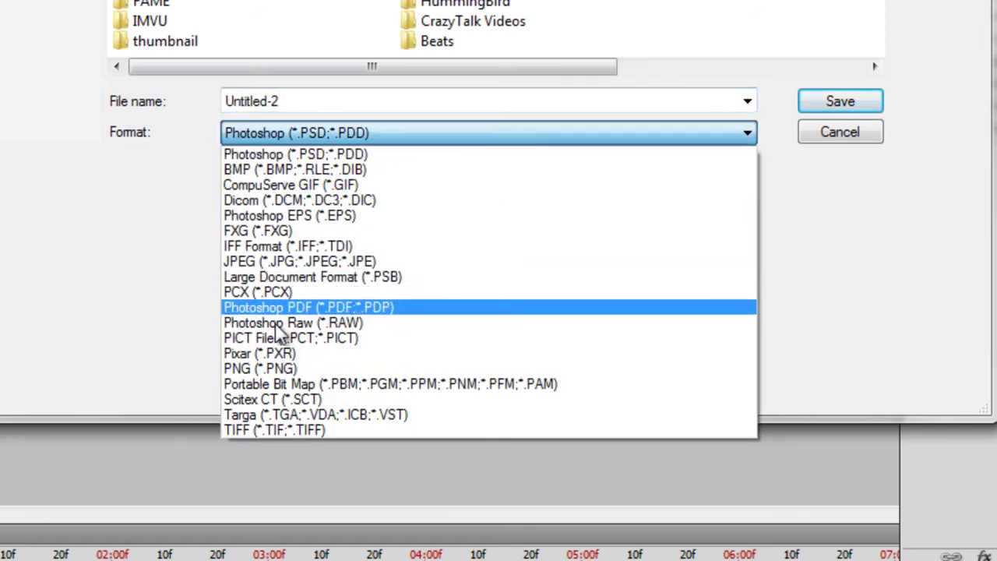
left_click(256, 264)
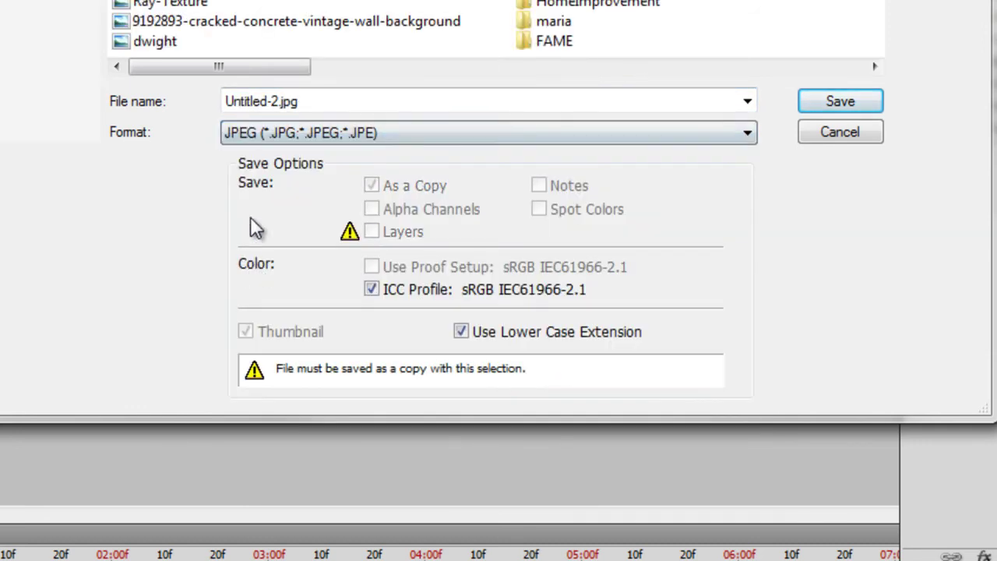
left_click(327, 104)
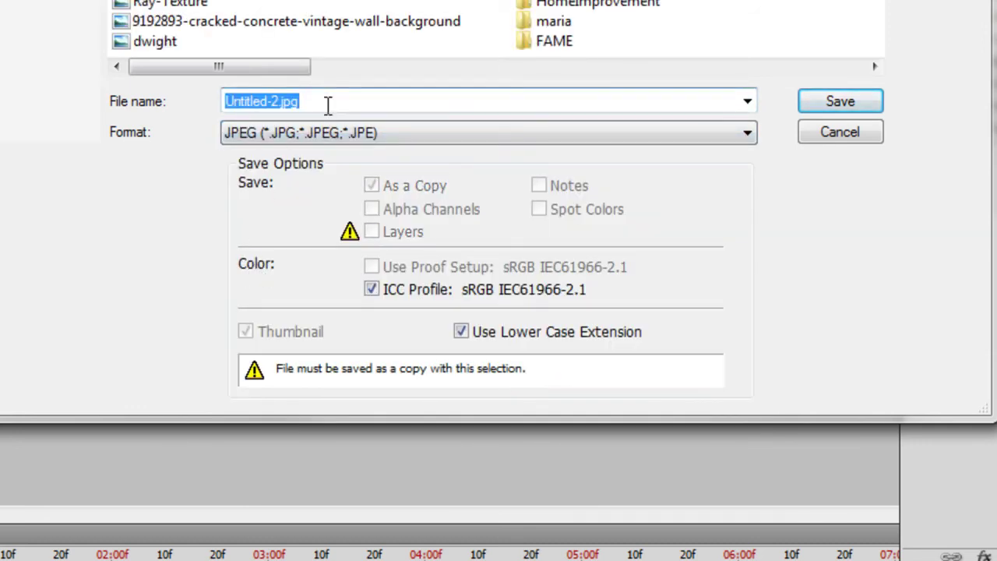
type("Tutorail")
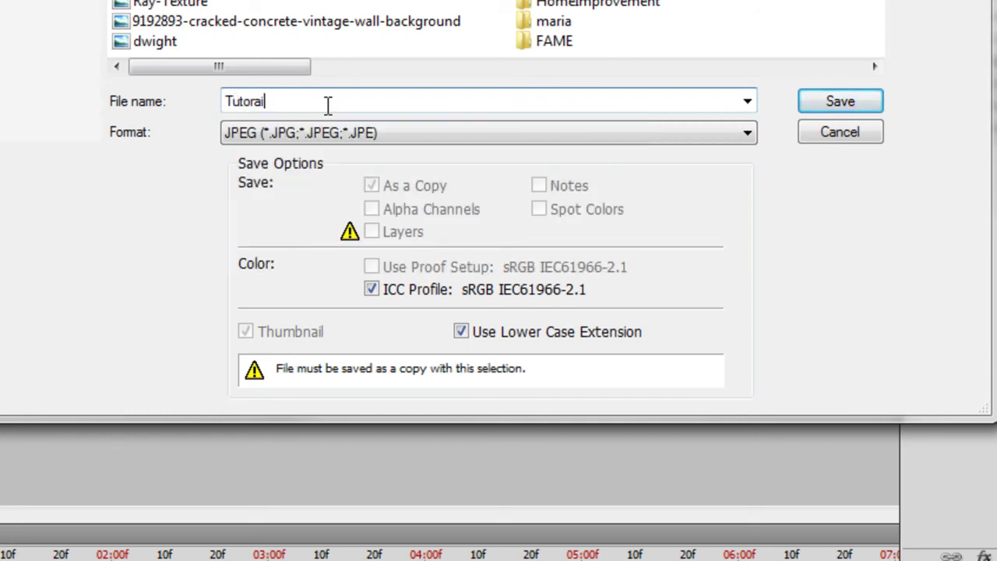
key("BackSpace")
key("BackSpace")
key("BackSpace")
type("ial Texture")
key("Return")
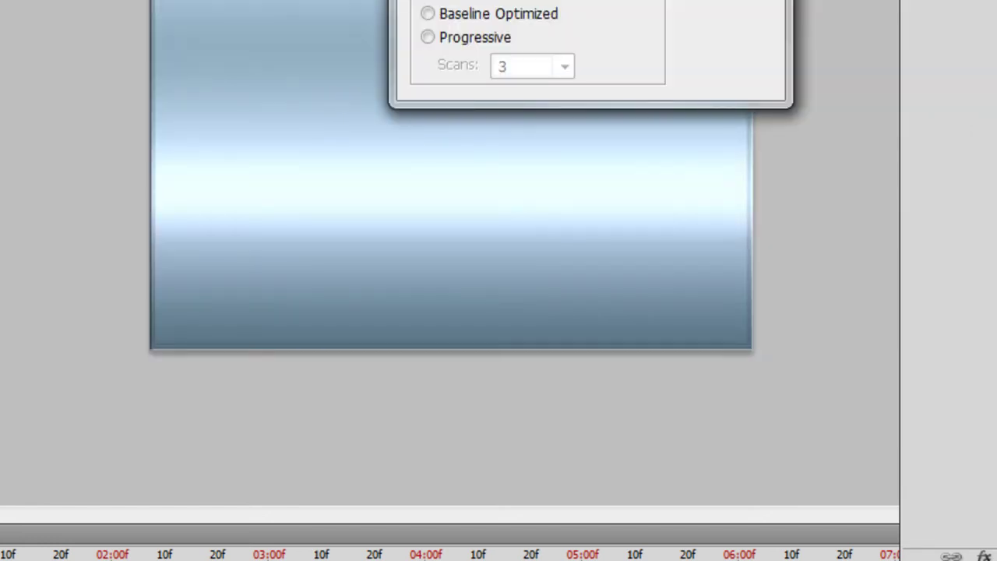
key("Return")
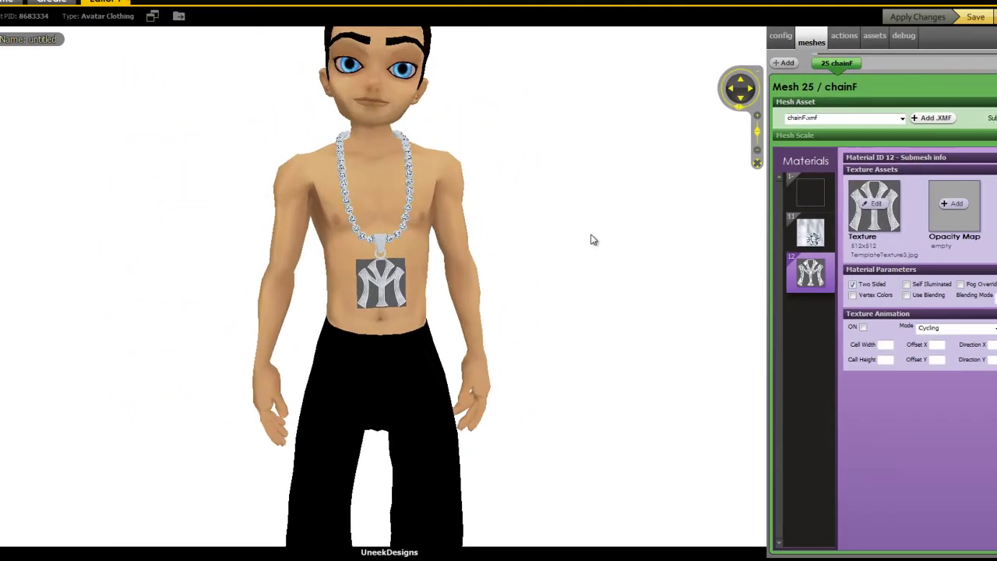
- Swap material 12's texture for the Tutorial Texture gradient image
scroll(590, 237, "up", 3)
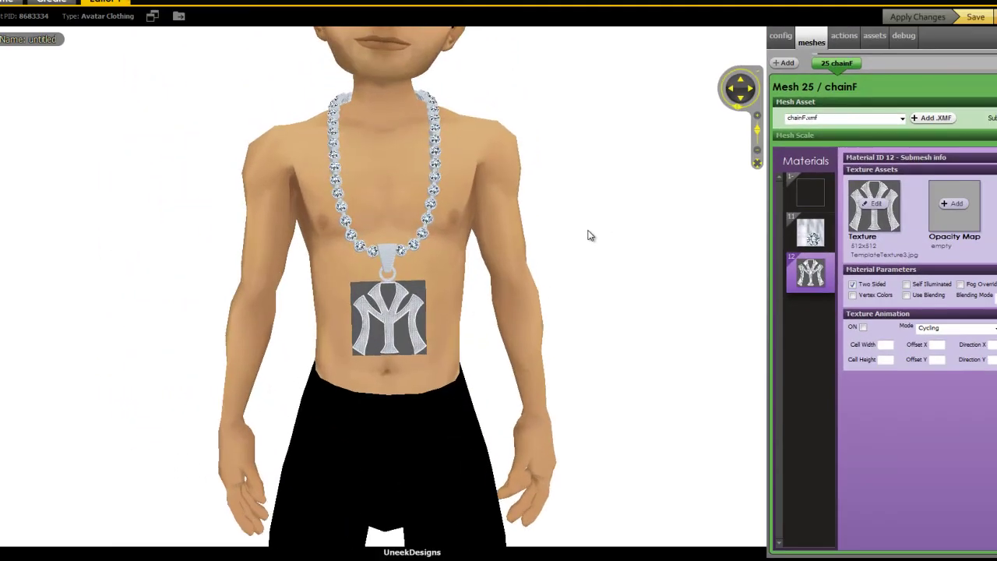
left_click(875, 204)
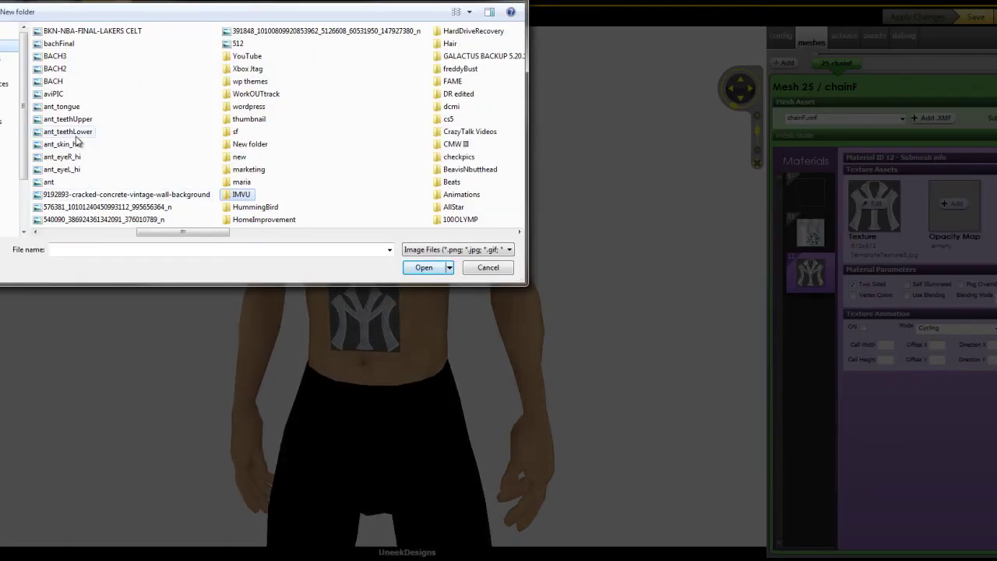
left_click(70, 132)
key("d")
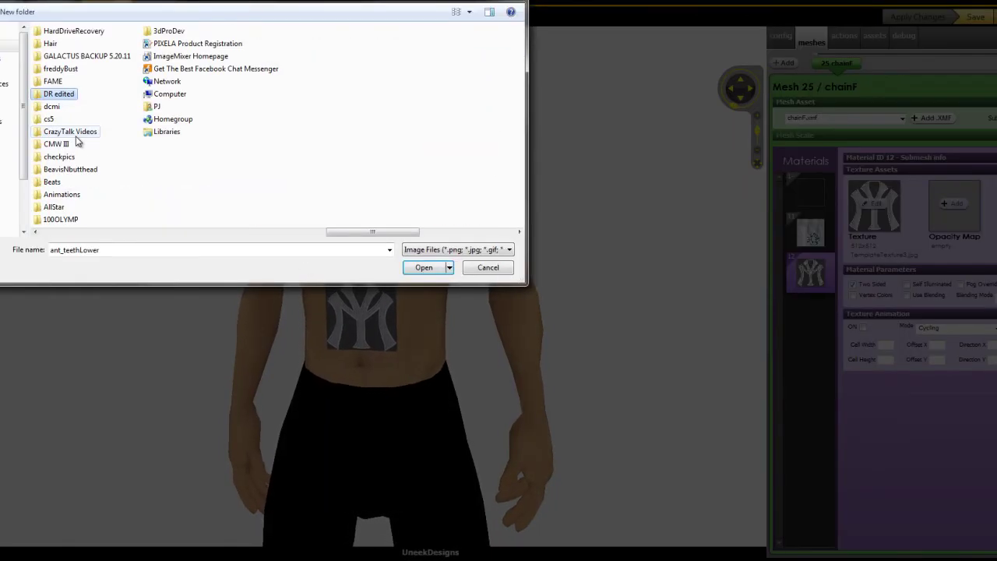
key("t")
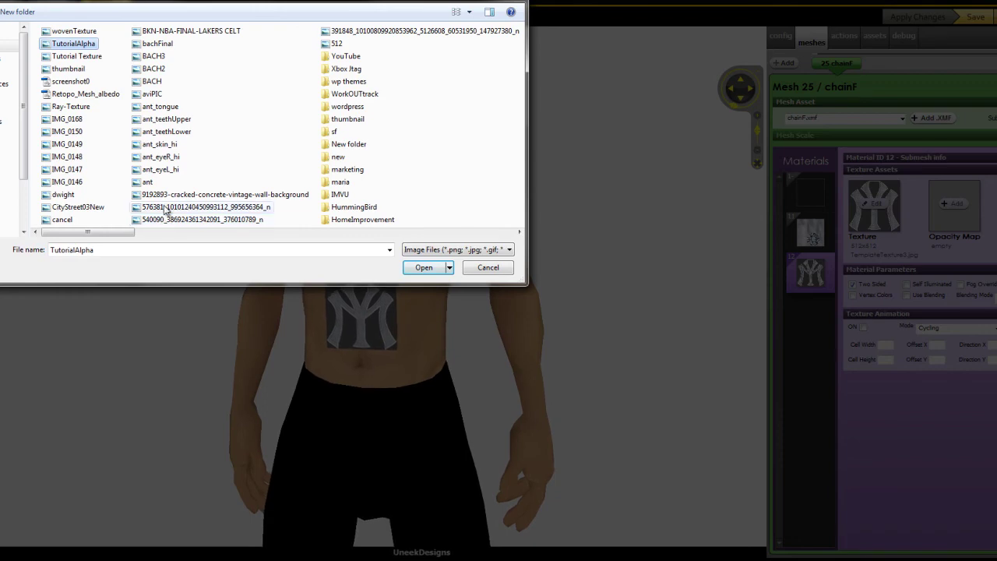
left_click(88, 57)
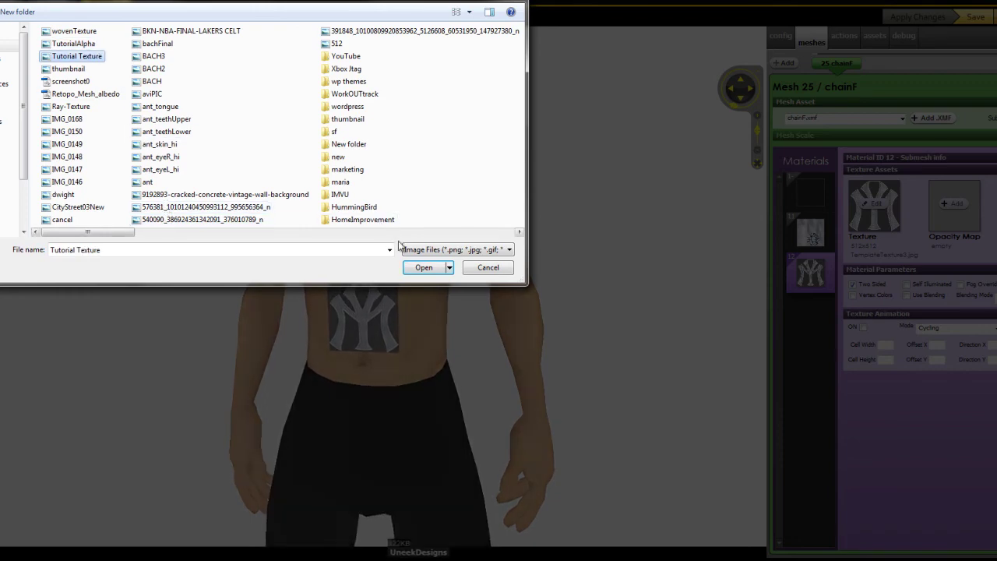
left_click(423, 267)
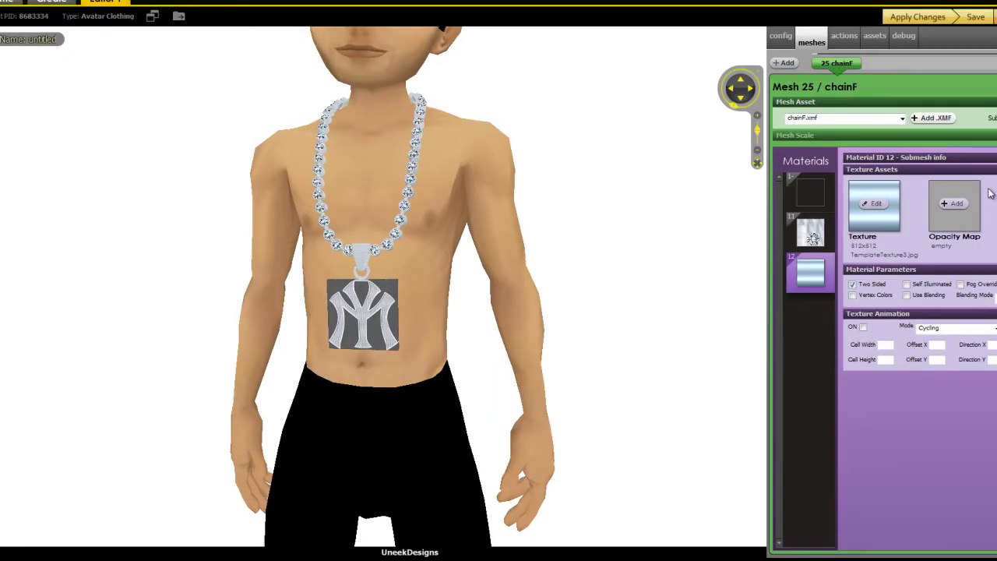
- Add the TutorialAlpha image as material 12's opacity map
left_click(950, 205)
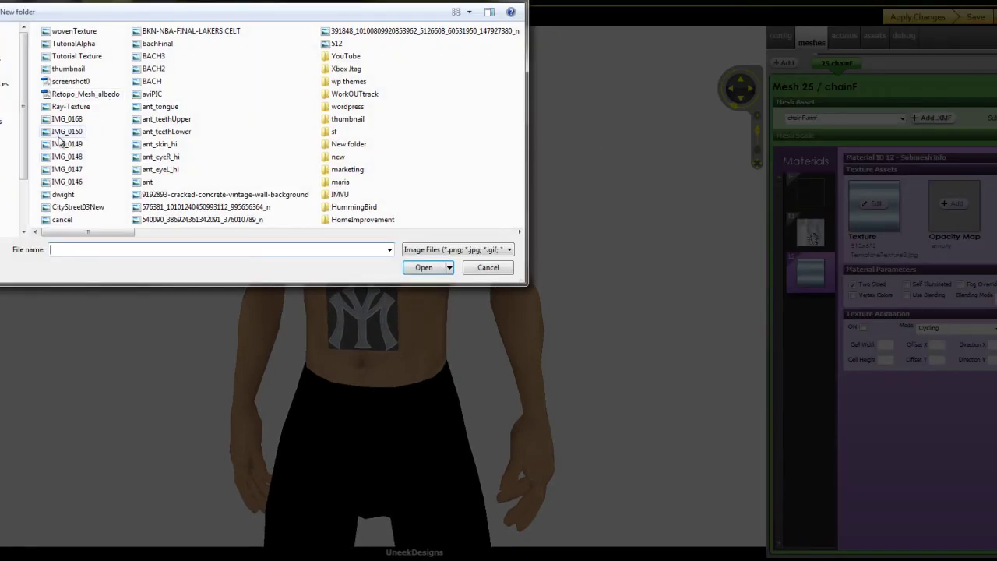
left_click(67, 144)
scroll(67, 155, "down", 2)
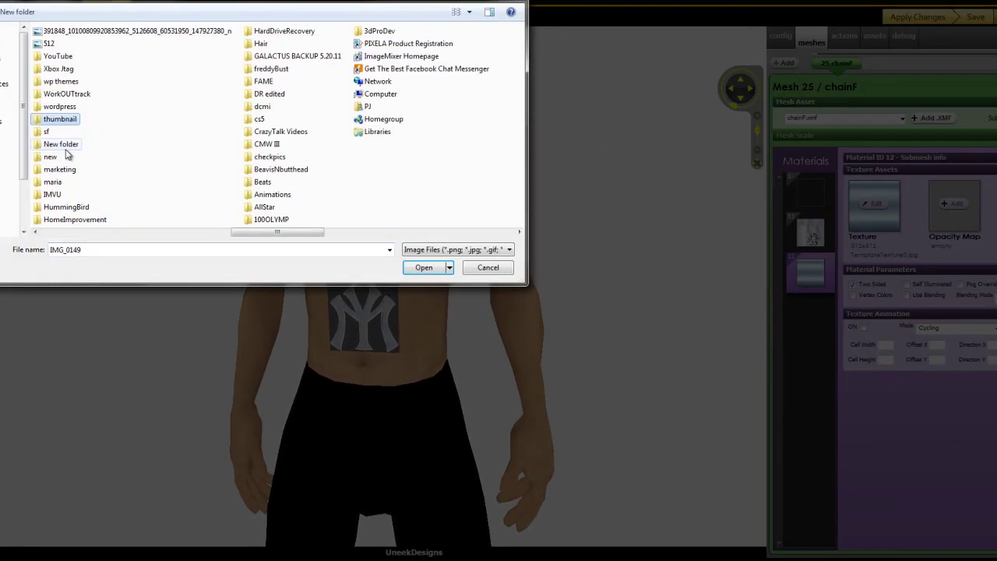
key("t")
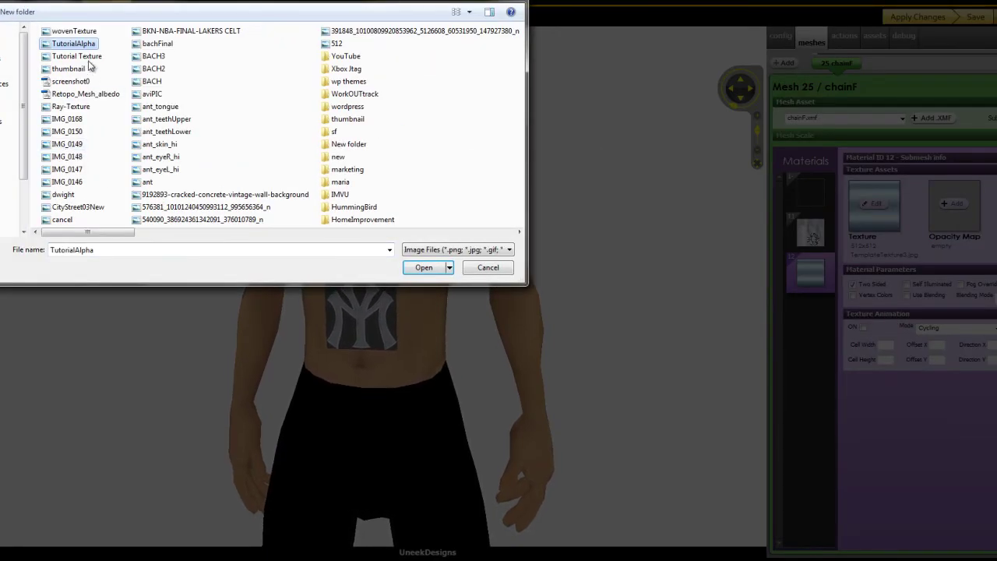
left_click(419, 269)
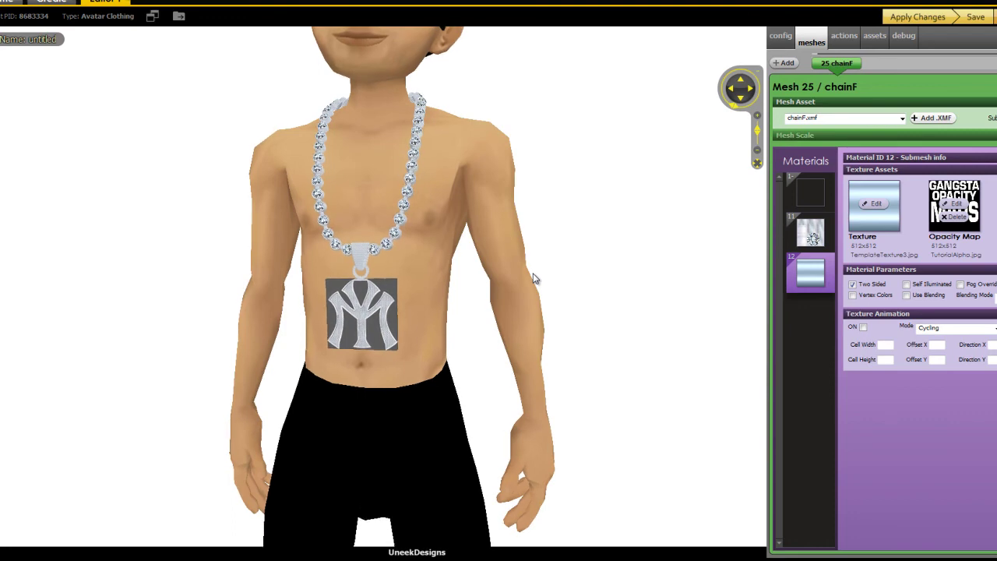
- Apply the changes and zoom in and out on the cut-out gradient pendant
left_click(915, 17)
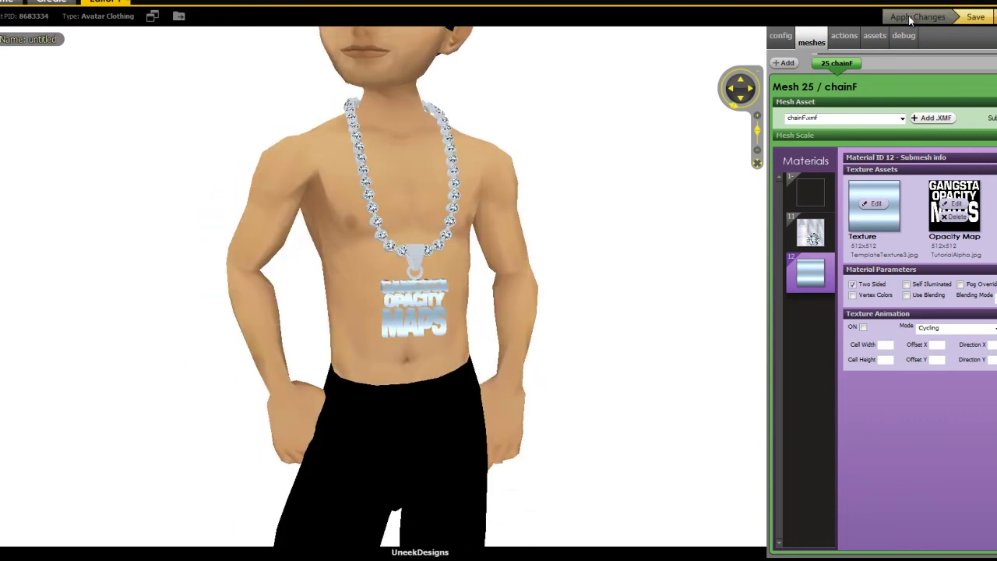
scroll(651, 240, "up", 5)
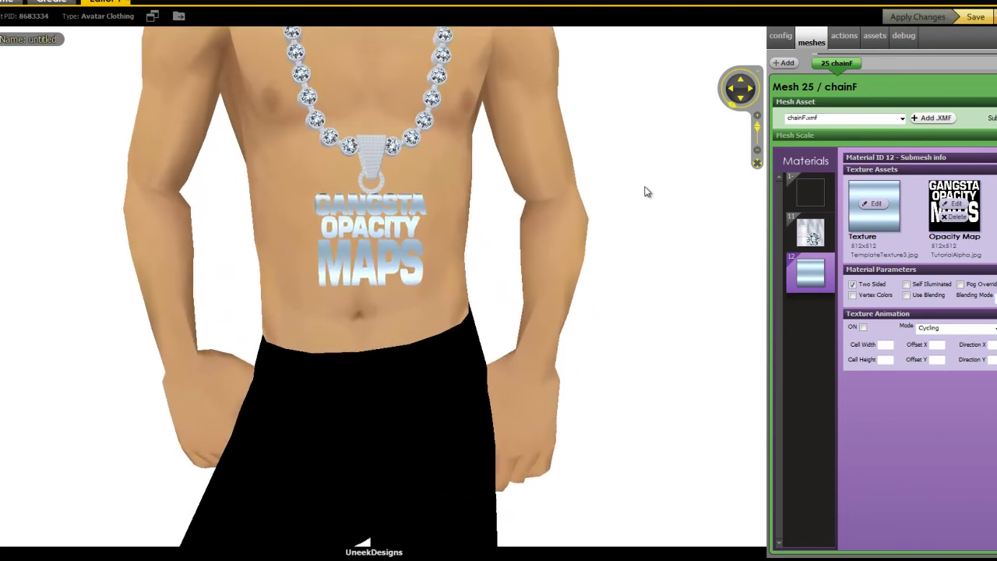
scroll(611, 192, "down", 5)
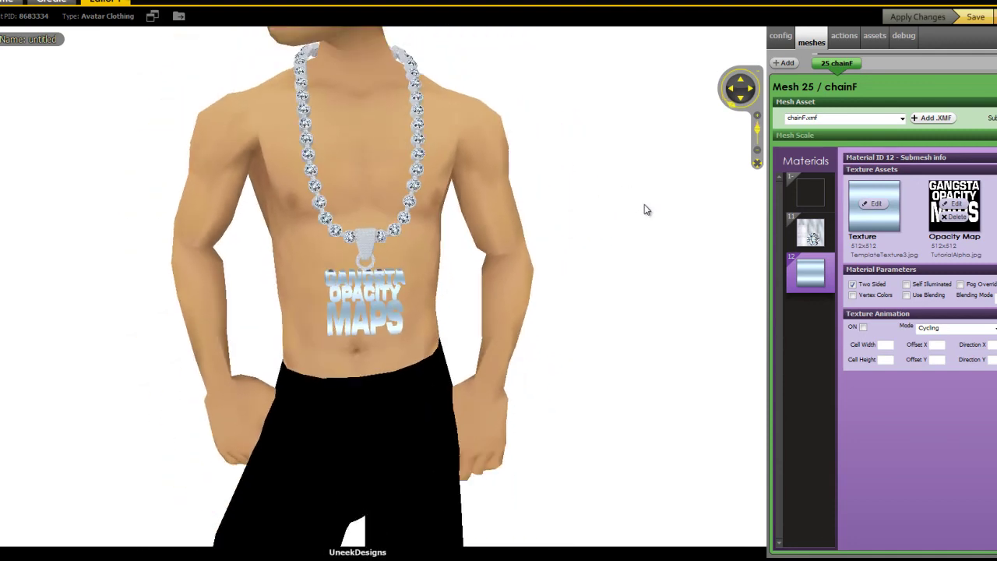
scroll(618, 203, "down", 3)
scroll(617, 220, "up", 6)
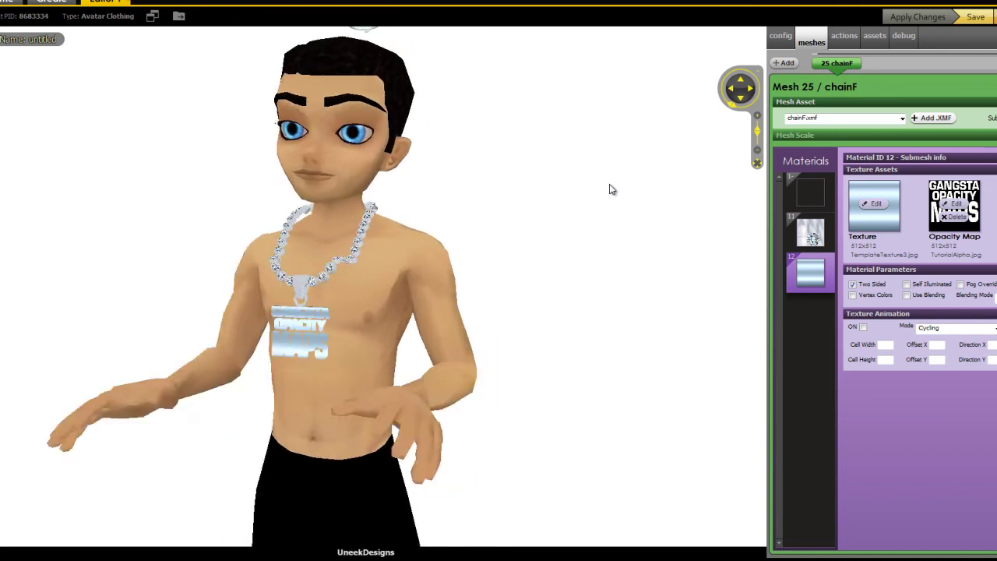
scroll(603, 215, "up", 3)
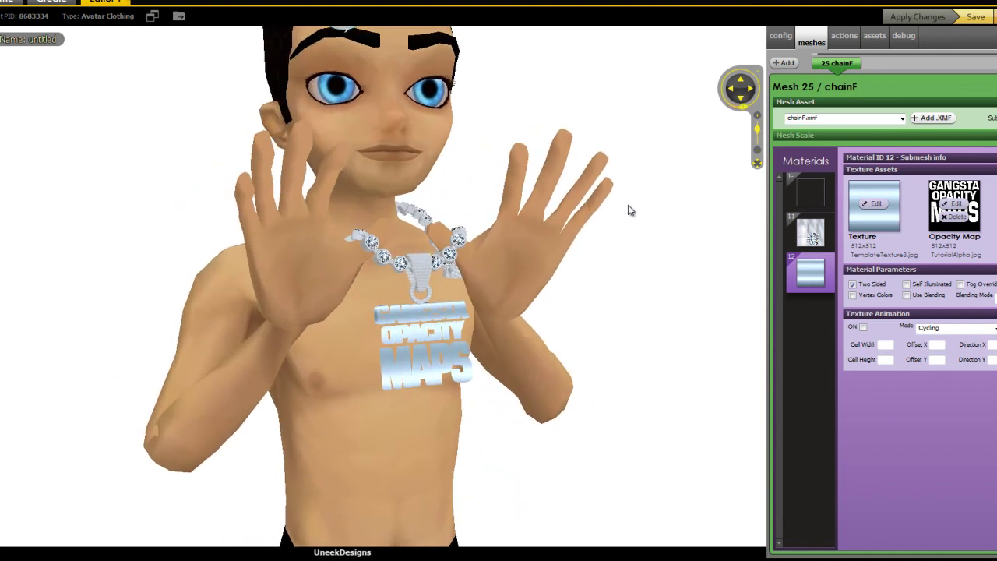